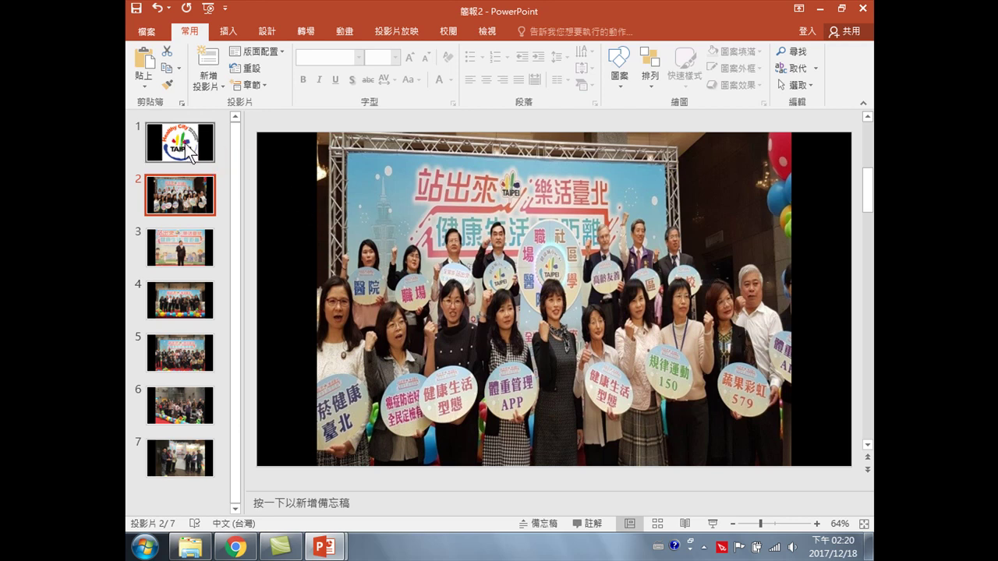
# Show slide 1, the Healthy City Taipei logo title slide, in the editing pane
pyautogui.click(190, 154)
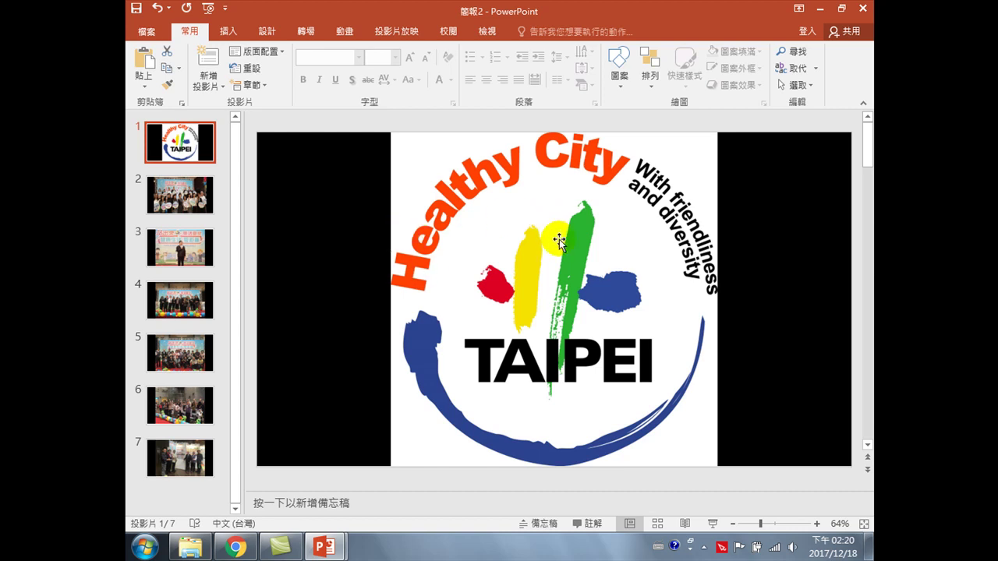
pyautogui.click(559, 221)
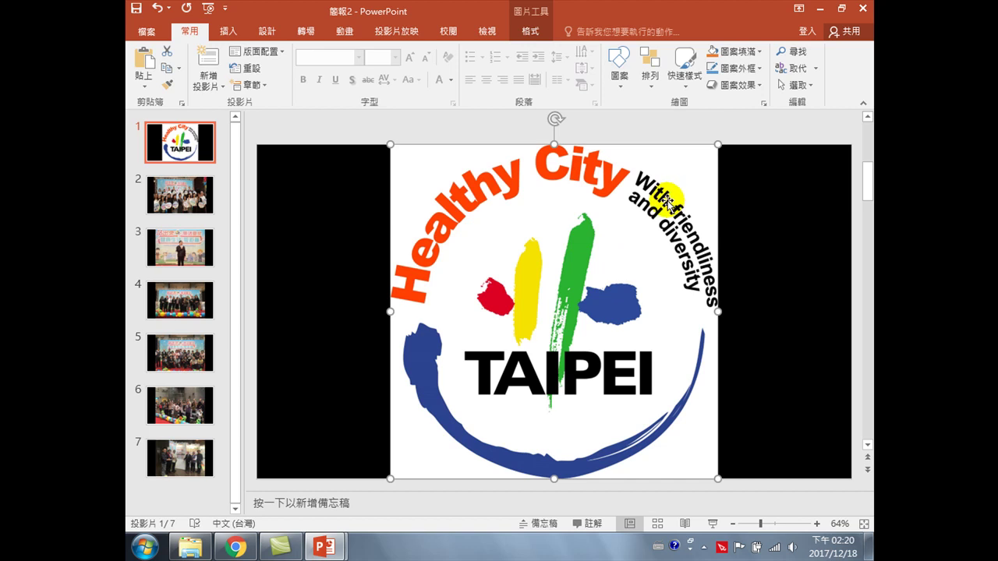
pyautogui.click(768, 185)
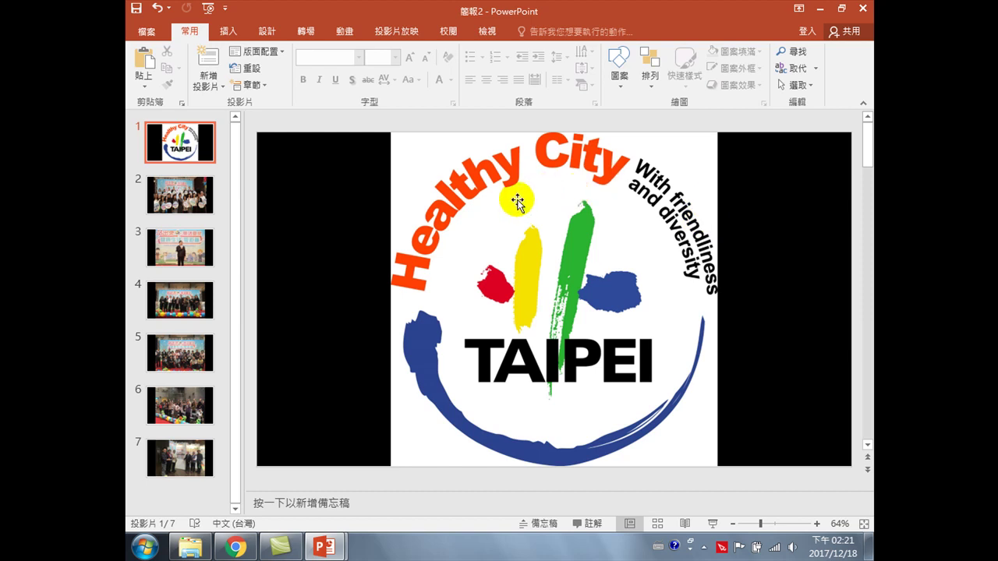
# In Slide Master view, apply the plain white background style to the top master slide
pyautogui.click(482, 28)
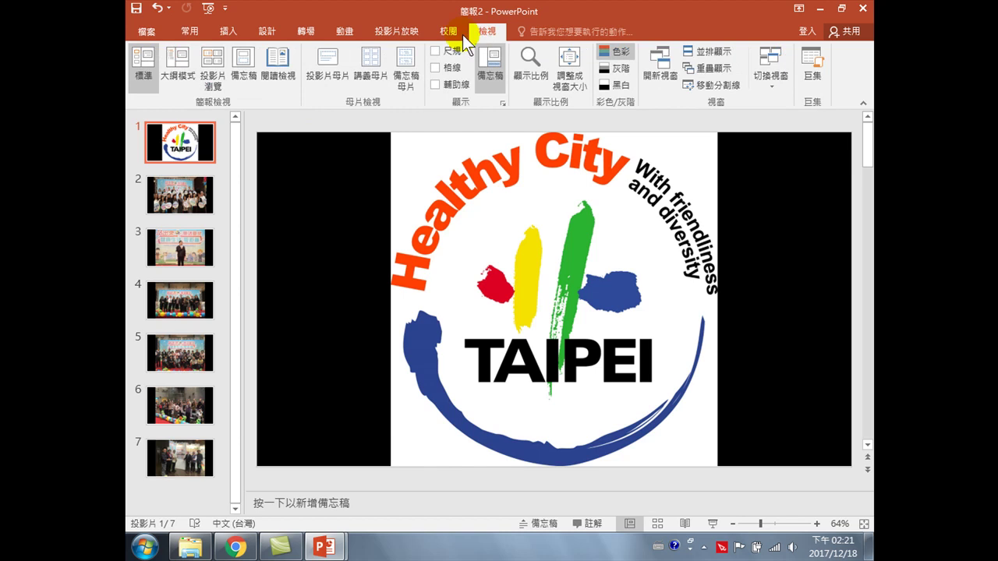
pyautogui.click(328, 74)
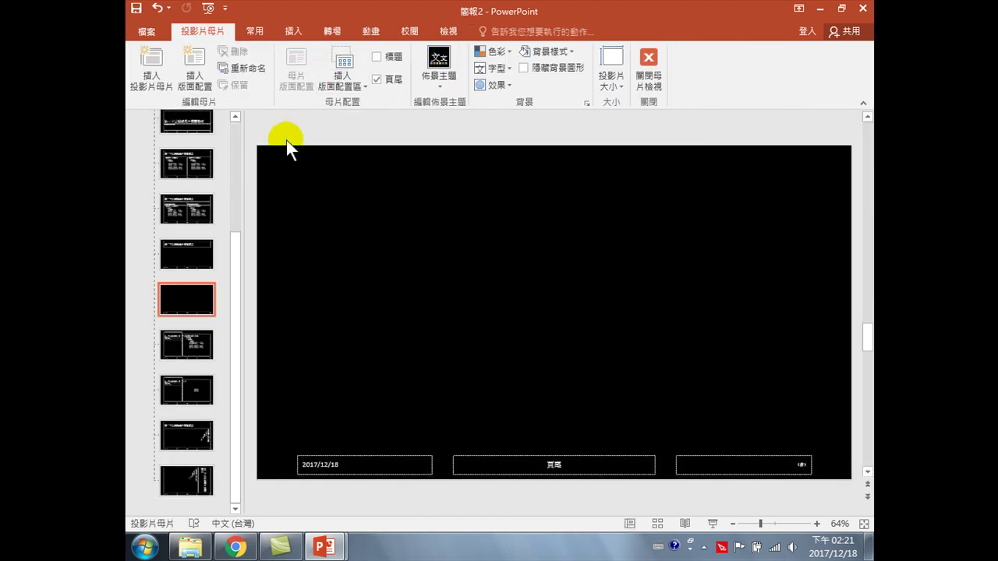
pyautogui.scroll(3, 225, 182)
pyautogui.scroll(2, 207, 160)
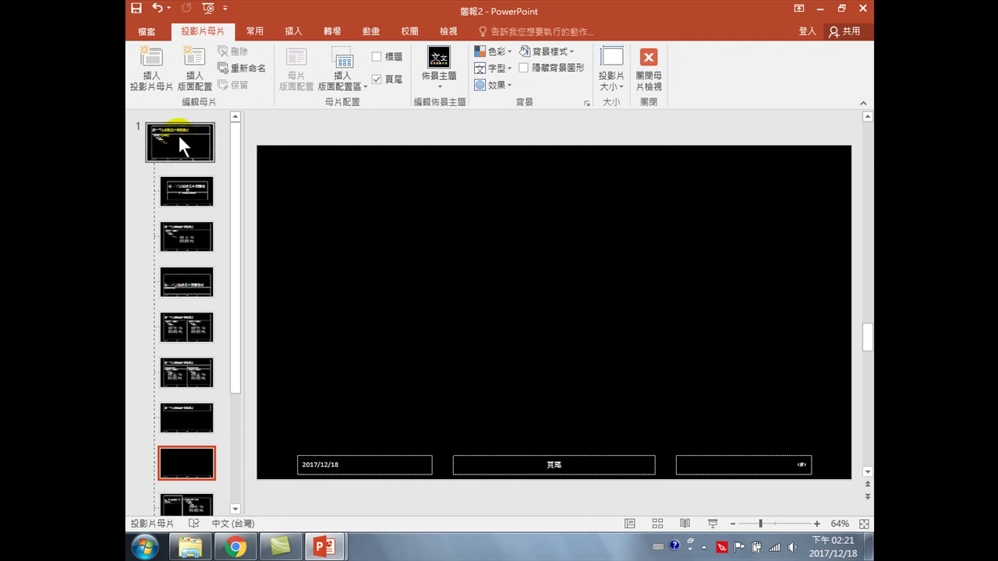
pyautogui.click(180, 142)
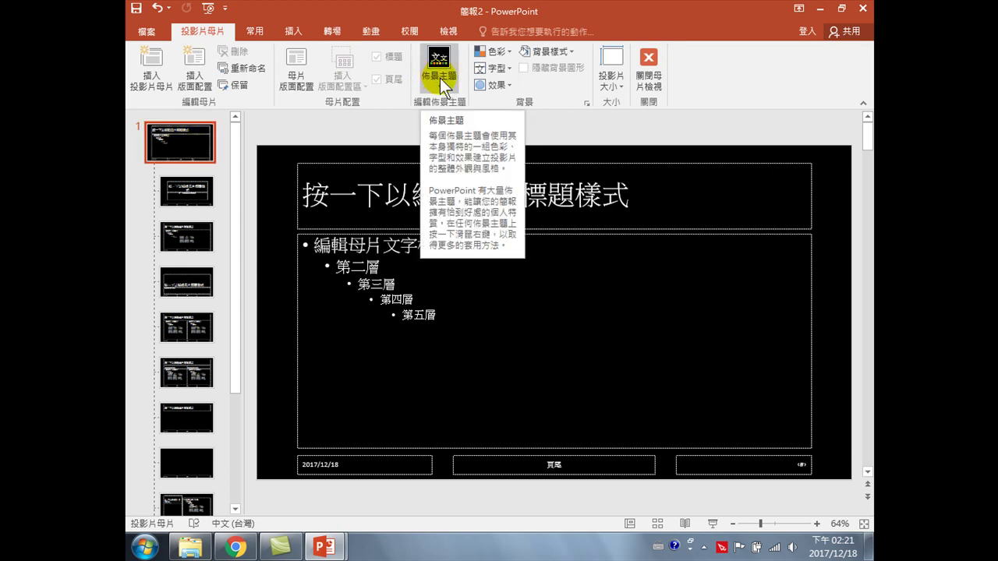
pyautogui.click(552, 53)
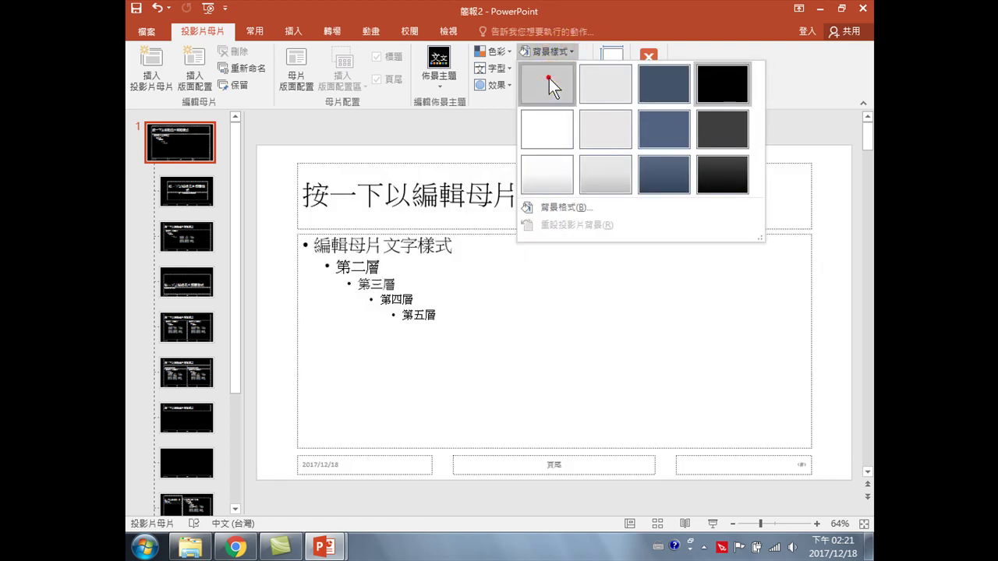
pyautogui.click(549, 80)
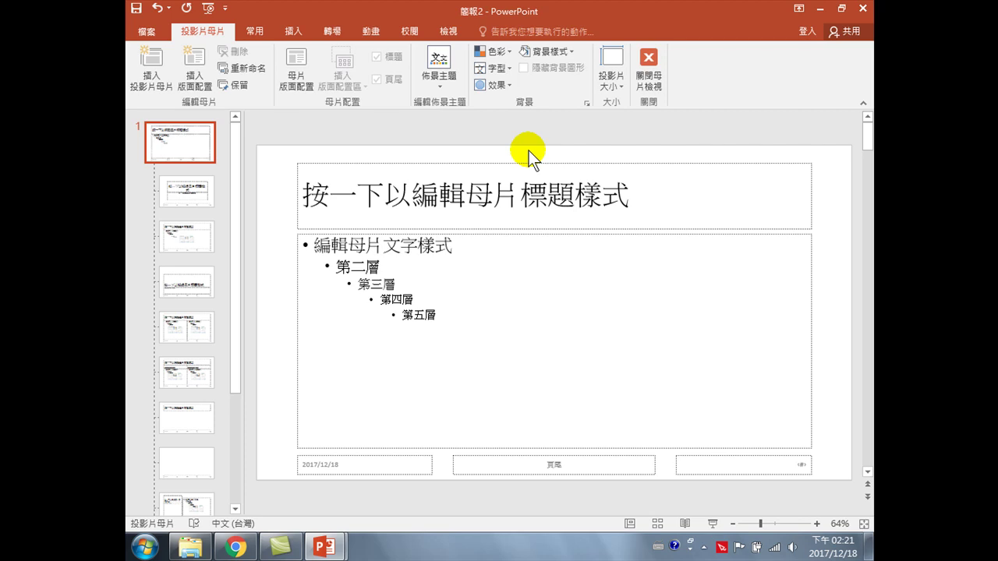
# Close Master View and make the logo's white area transparent with Set Transparent Color
pyautogui.click(651, 62)
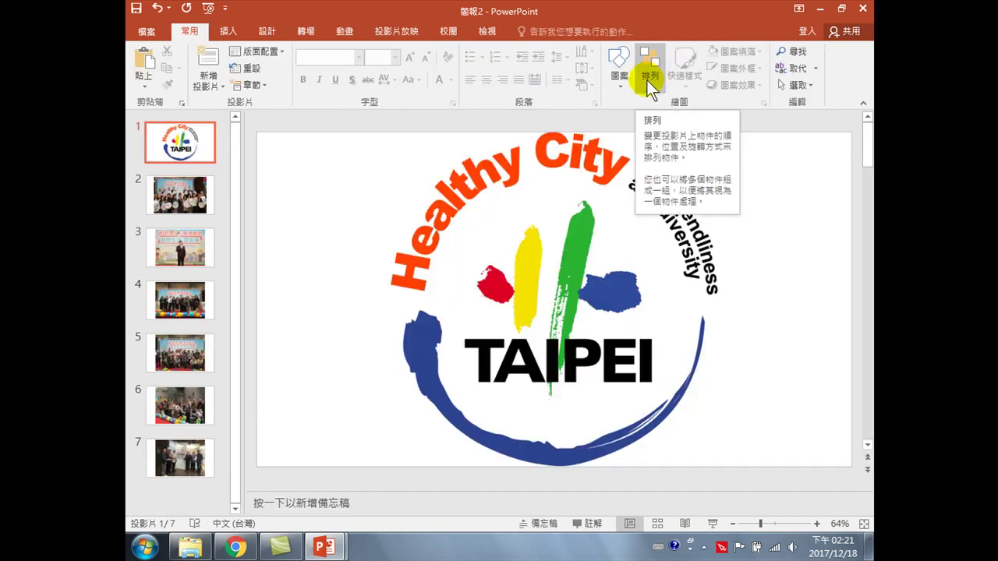
pyautogui.click(554, 199)
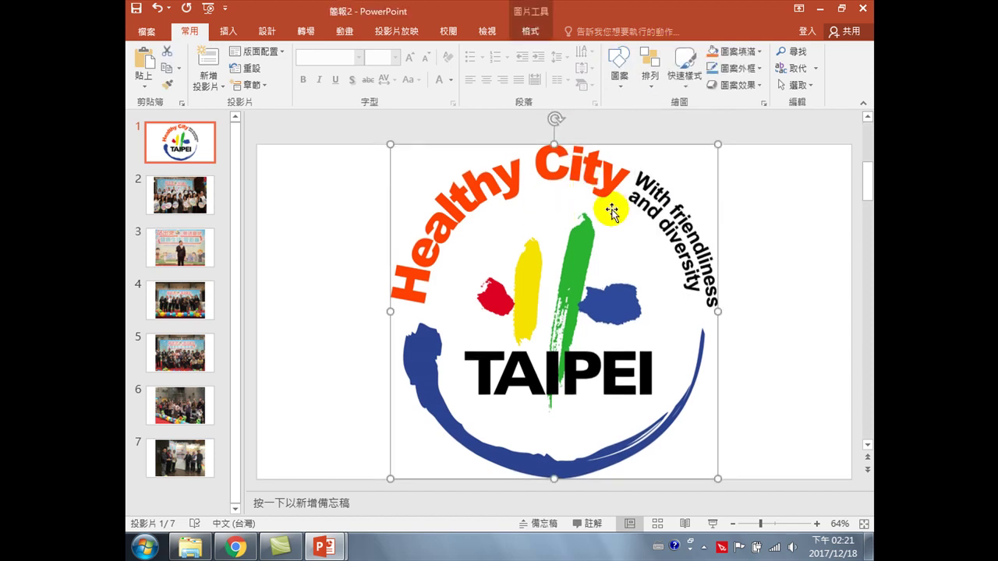
pyautogui.click(232, 29)
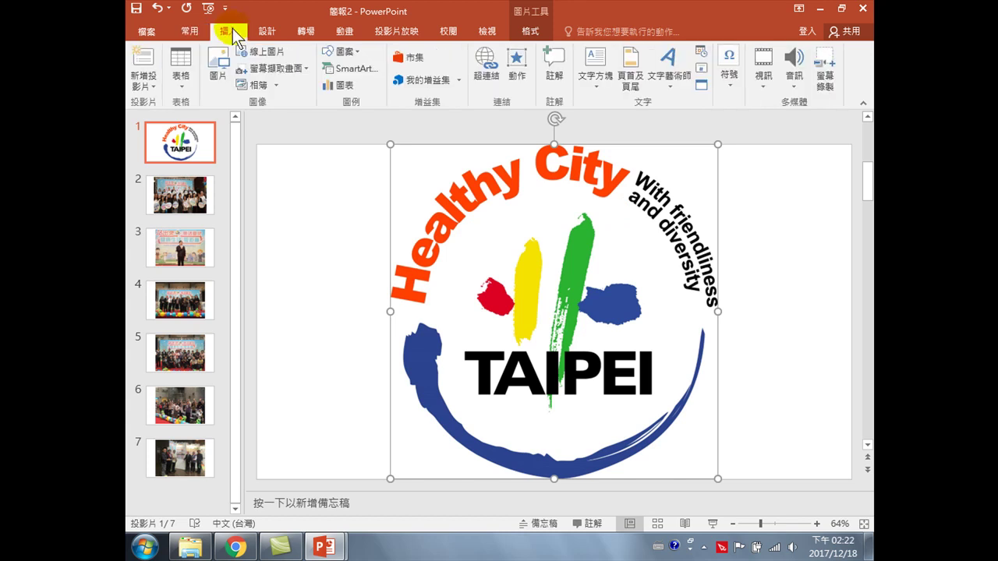
pyautogui.click(531, 31)
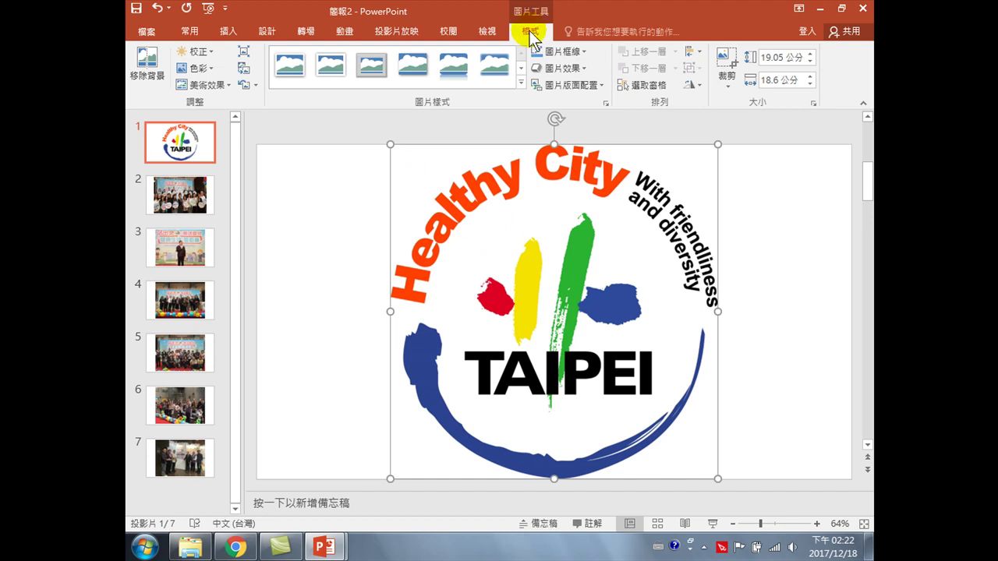
pyautogui.click(201, 69)
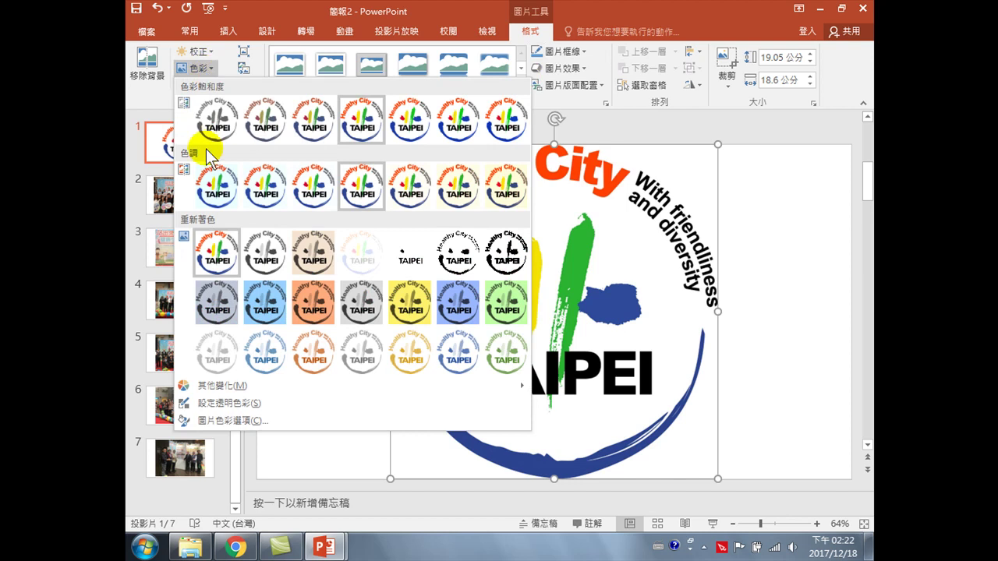
pyautogui.click(223, 403)
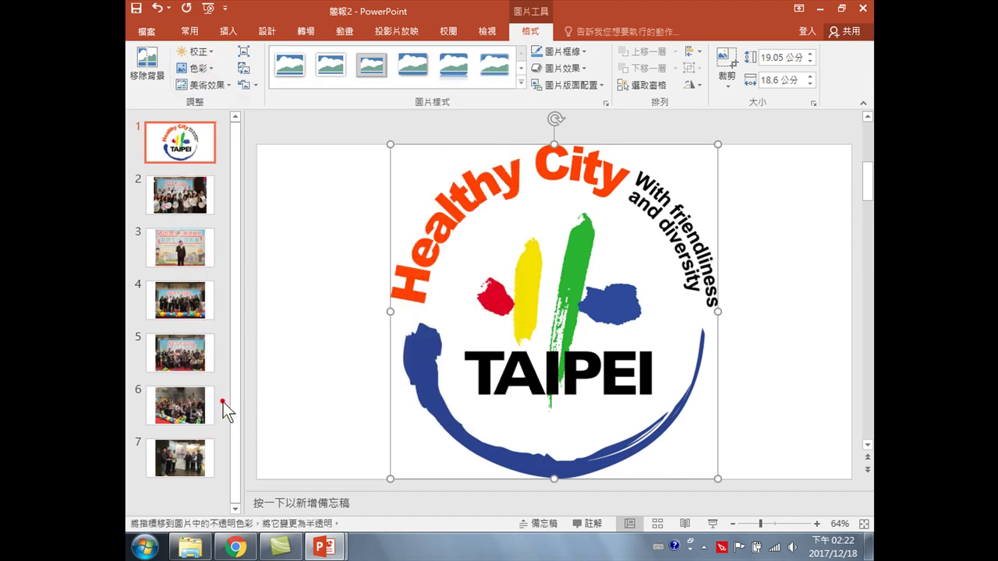
pyautogui.click(406, 170)
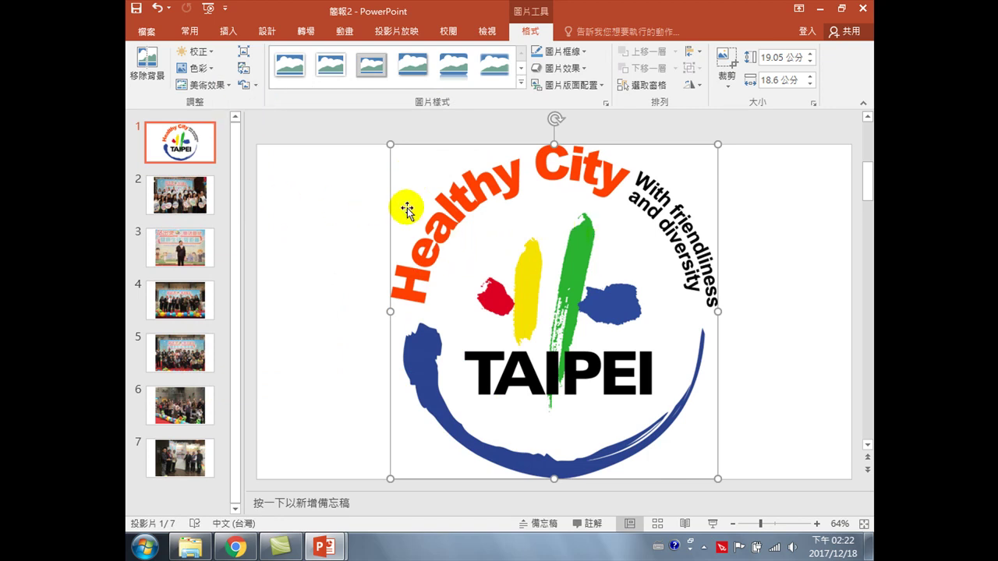
# Nudge the logo right and draw a blue rectangle over its left half
pyautogui.moveTo(457, 208); pyautogui.dragTo(509, 212)
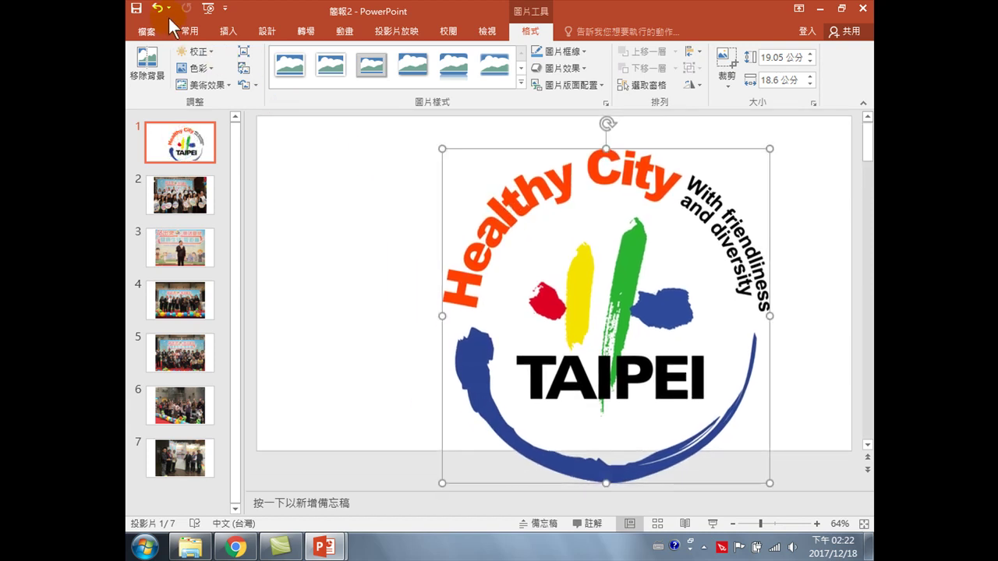
pyautogui.click(222, 31)
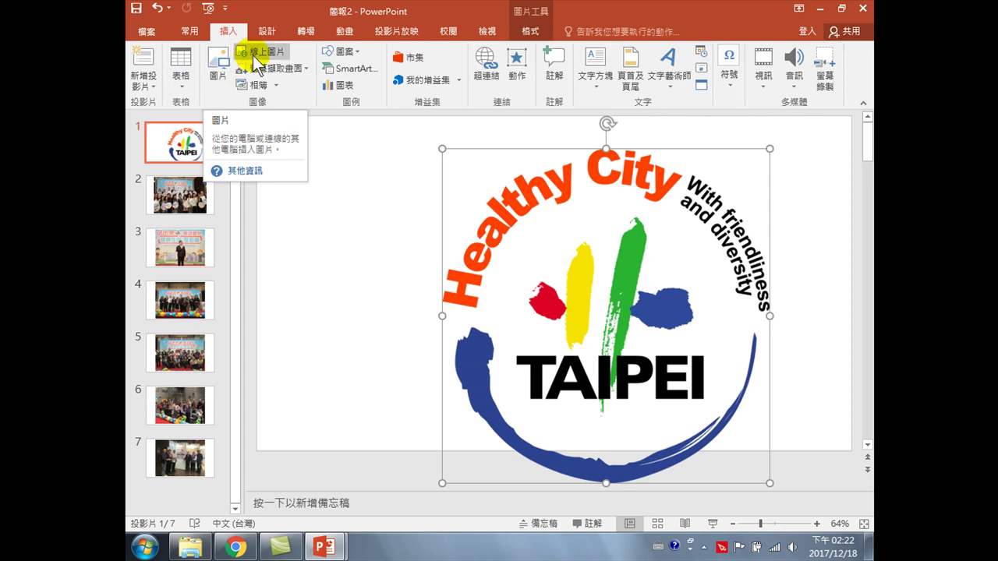
pyautogui.click(338, 53)
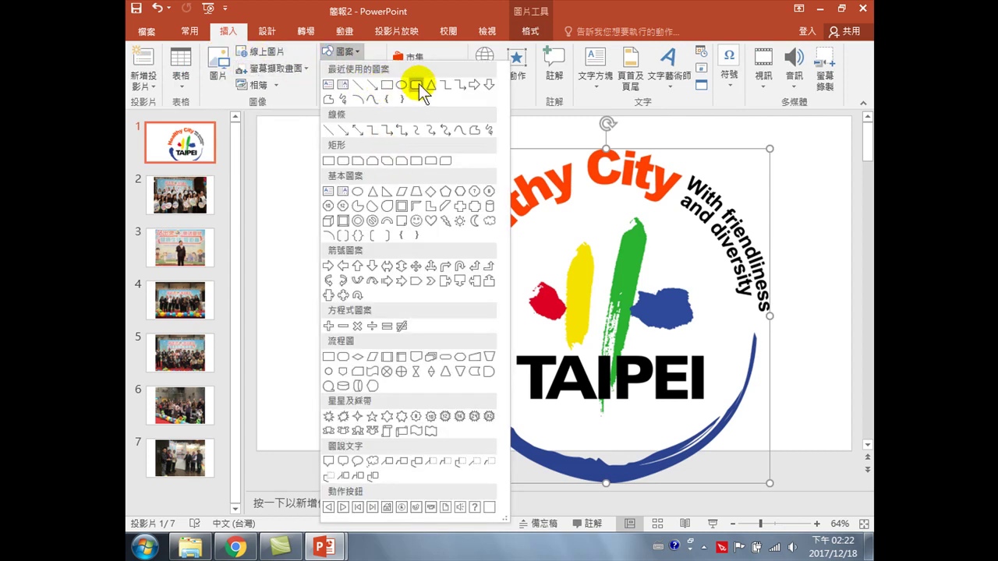
pyautogui.click(387, 85)
pyautogui.moveTo(289, 150); pyautogui.dragTo(582, 382)
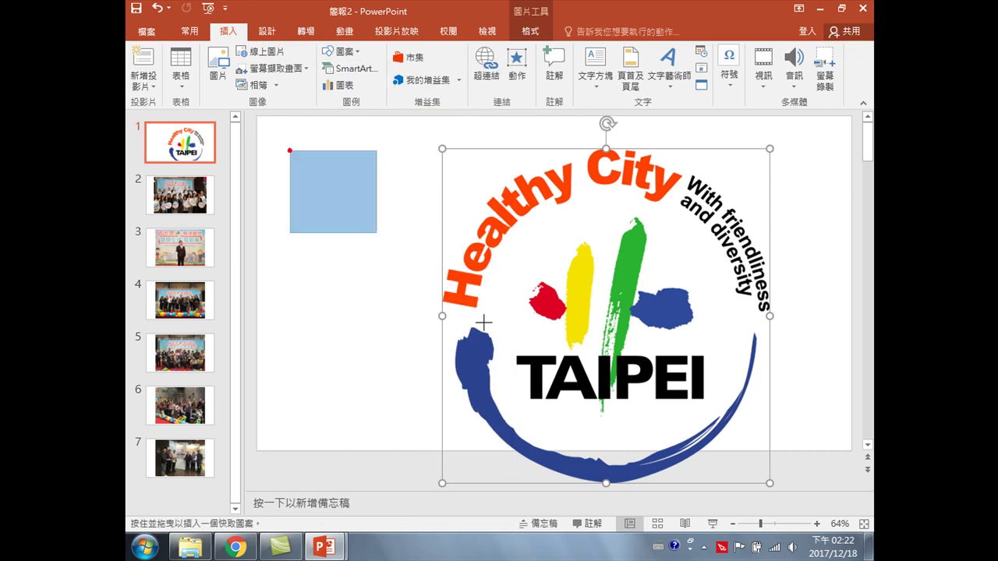
# Bring the logo in front of the rectangle and shift the rectangle left and down
pyautogui.click(638, 179)
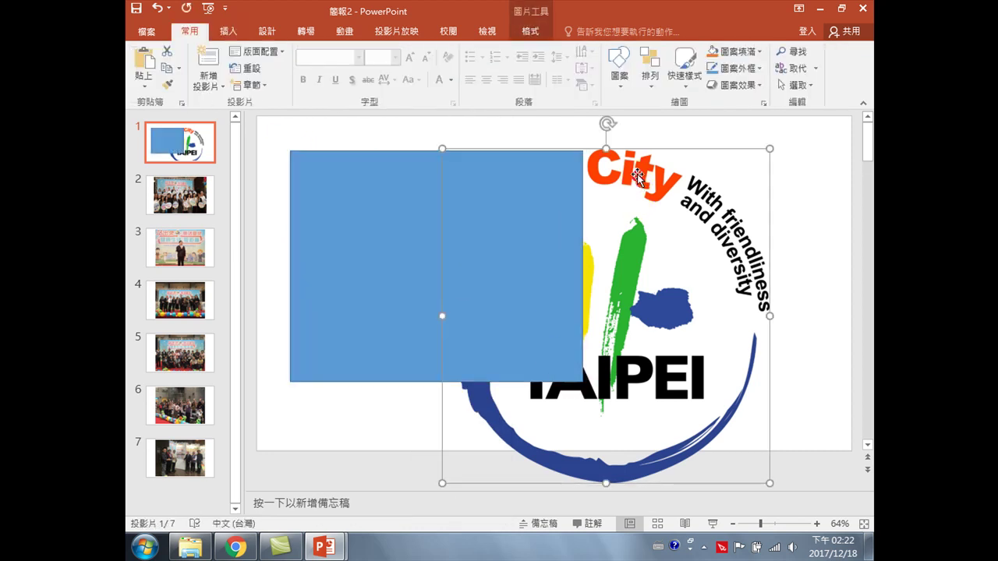
pyautogui.rightClick(638, 178)
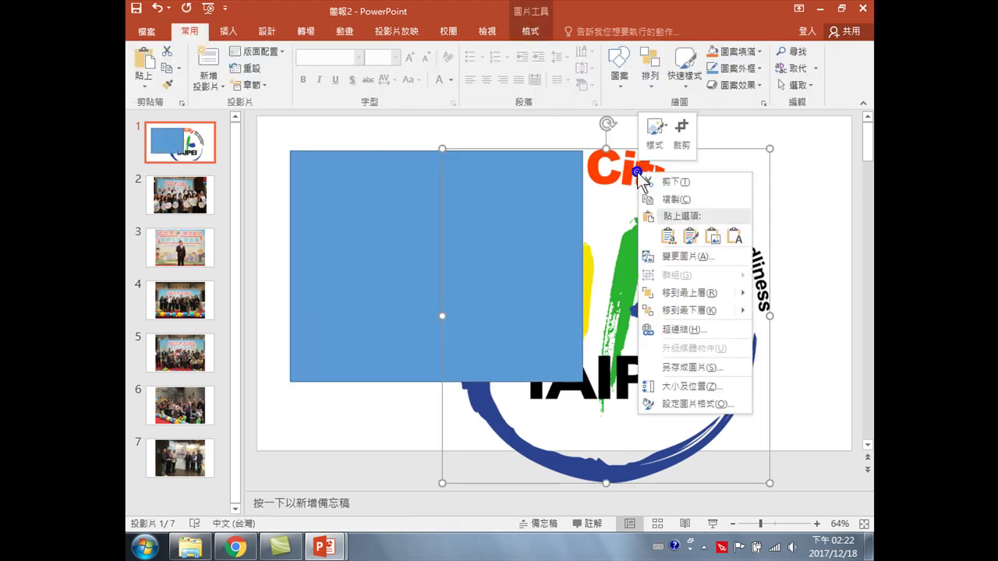
pyautogui.click(687, 293)
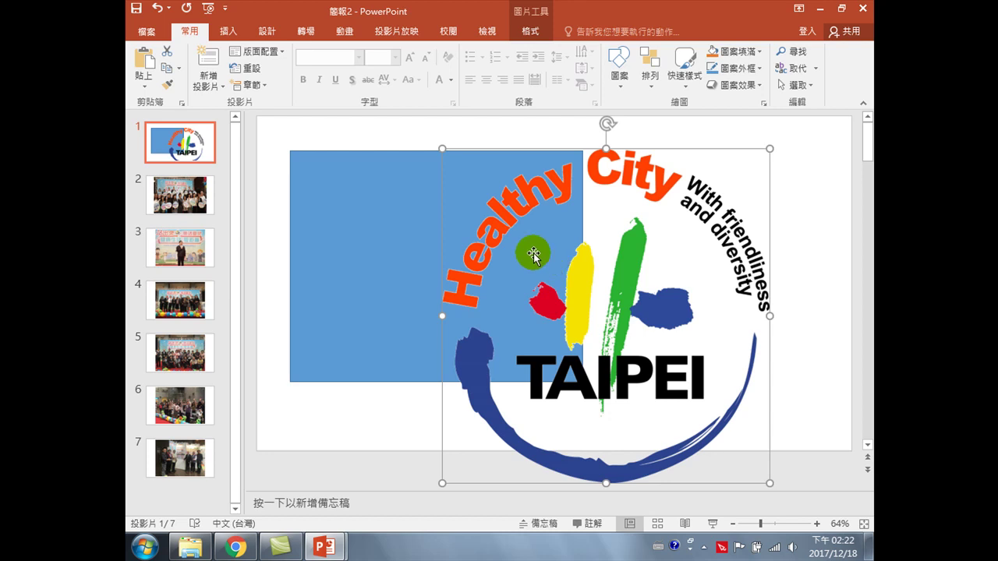
pyautogui.moveTo(363, 231); pyautogui.dragTo(284, 263)
# Move the blue rectangle off the slide's left edge and reposition the logo level with its top
pyautogui.click(733, 524)
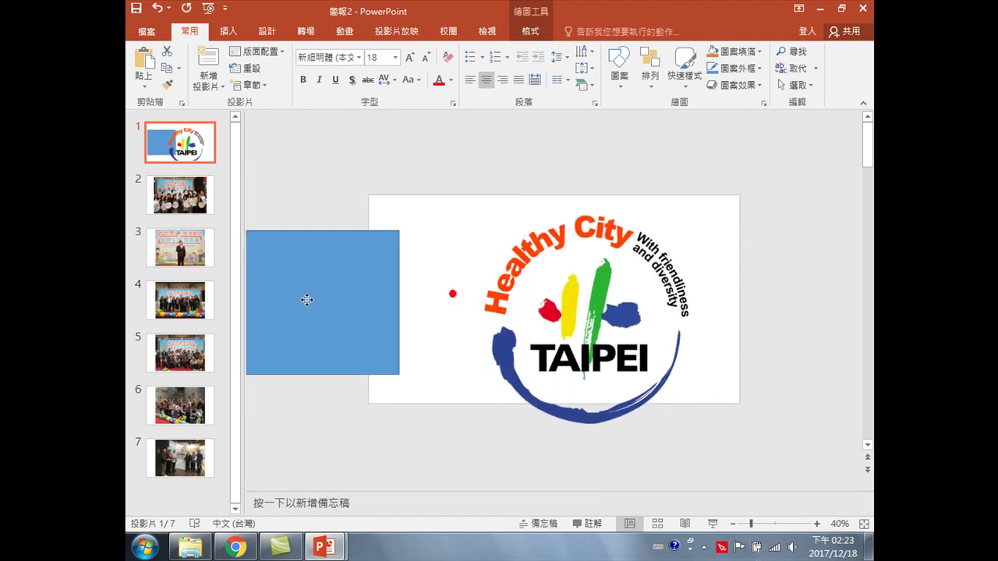
pyautogui.moveTo(477, 312); pyautogui.dragTo(294, 303)
pyautogui.click(633, 246)
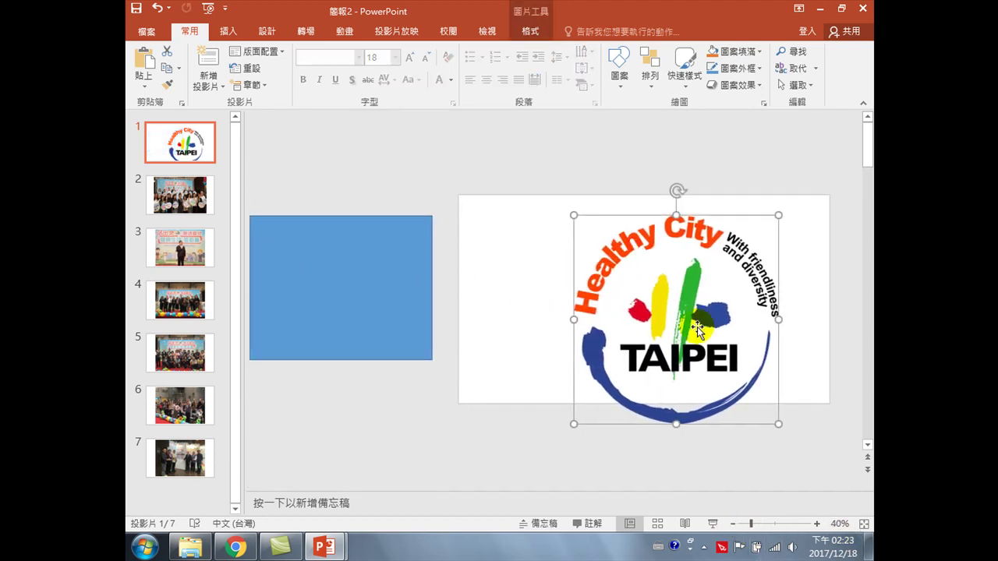
pyautogui.press('Delete')
pyautogui.hotkey('ctrl', 'z')
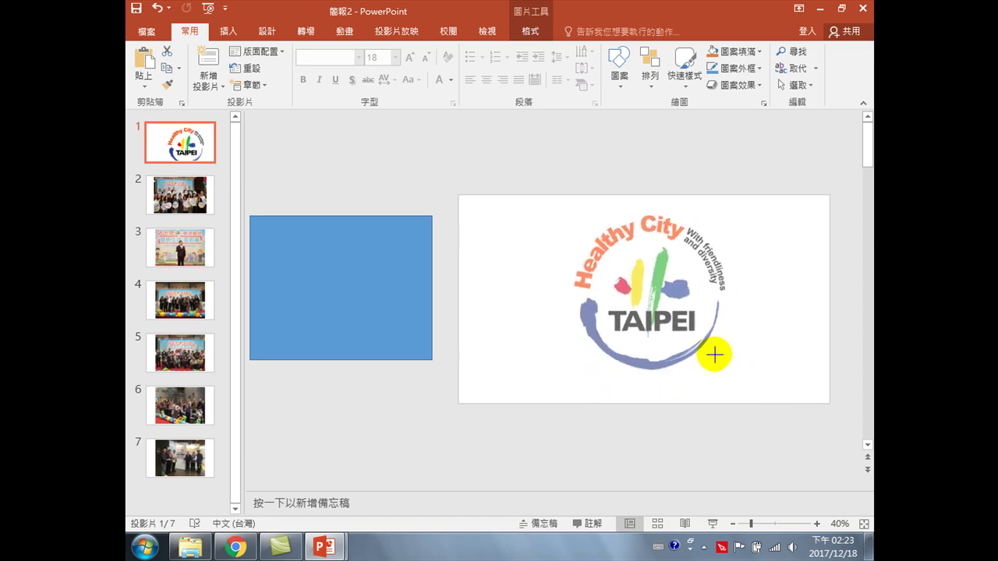
pyautogui.moveTo(627, 269); pyautogui.dragTo(591, 261)
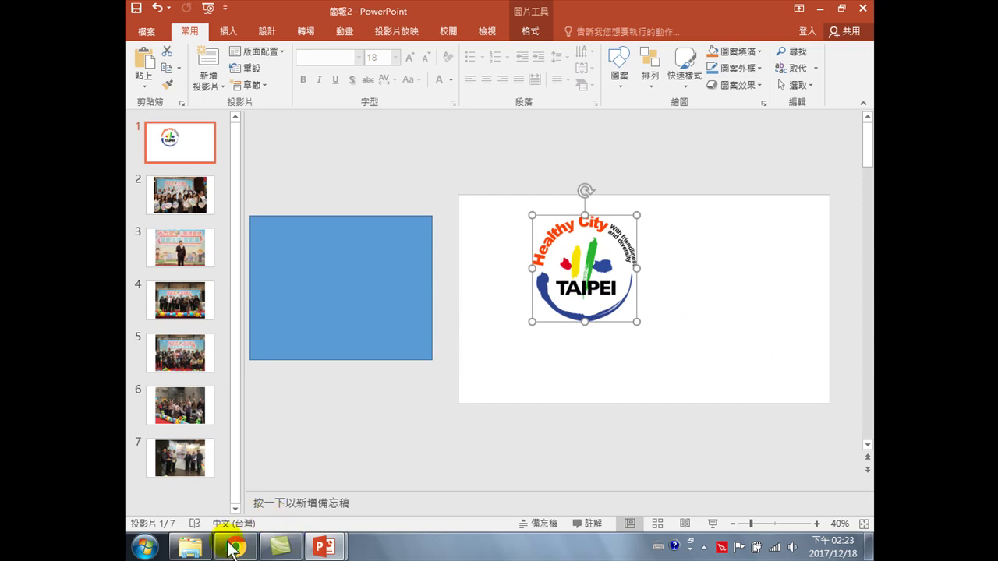
# Open 1061204健康促進成果發表會_活動相片.docx from Downloads in Word
pyautogui.click(190, 548)
pyautogui.click(538, 176)
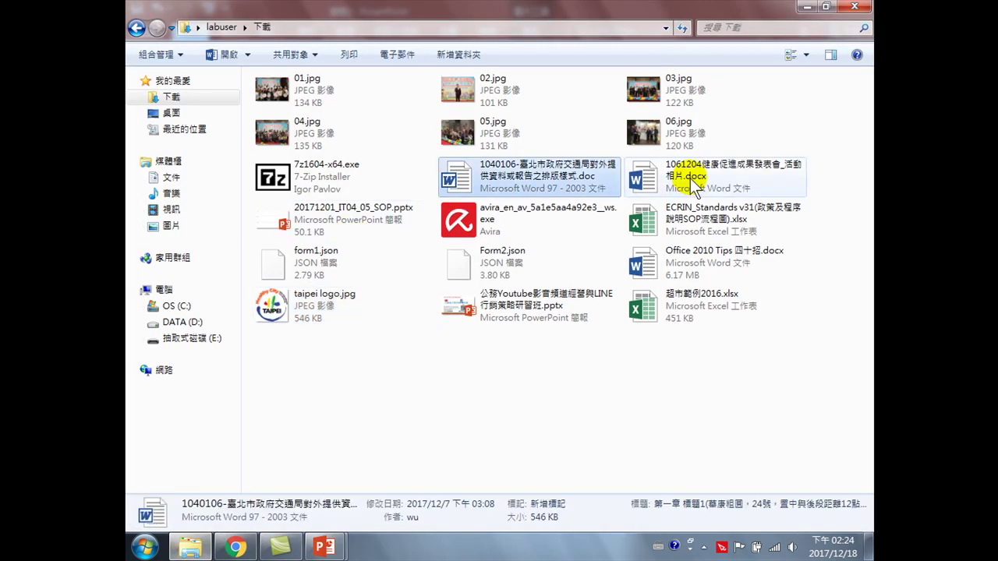
pyautogui.doubleClick(690, 178)
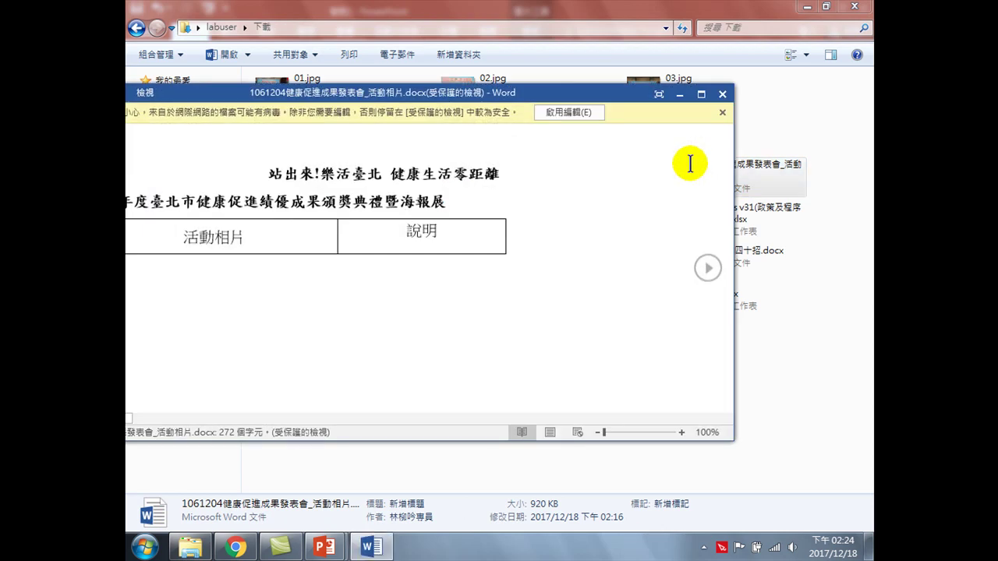
pyautogui.click(577, 113)
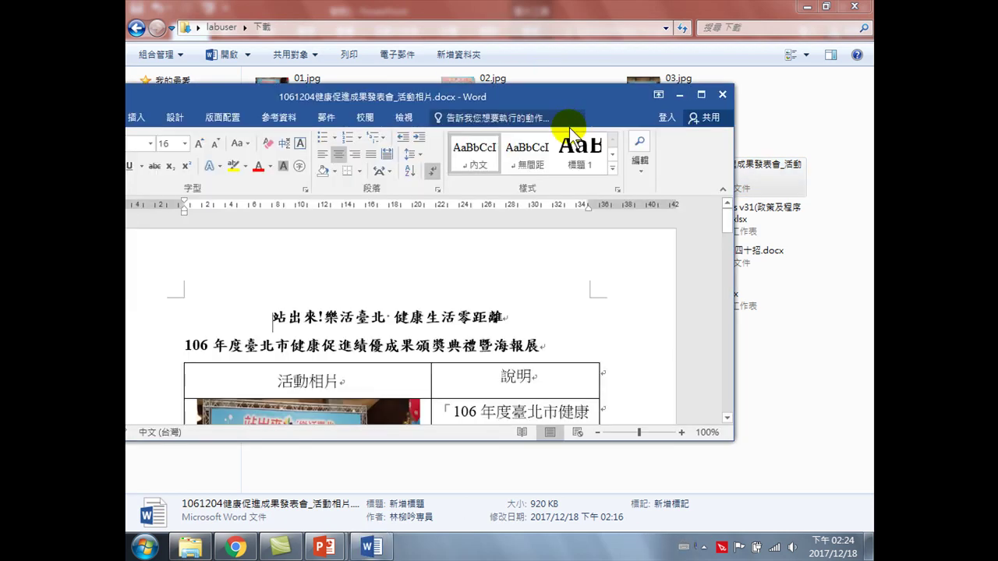
# Maximize the Word window and select and copy the title slogan 站出來!樂活臺北
pyautogui.click(699, 96)
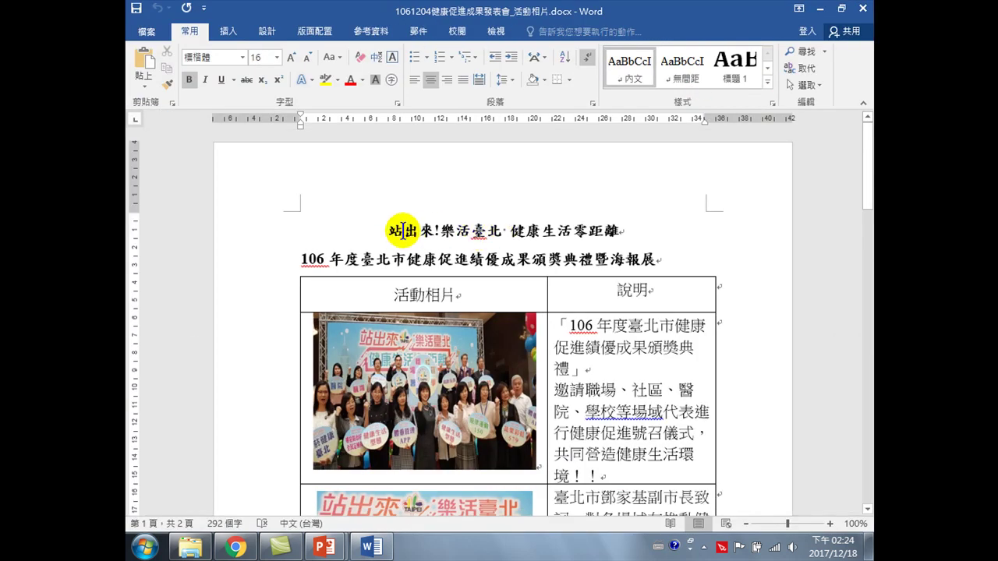
pyautogui.moveTo(390, 231); pyautogui.dragTo(499, 231)
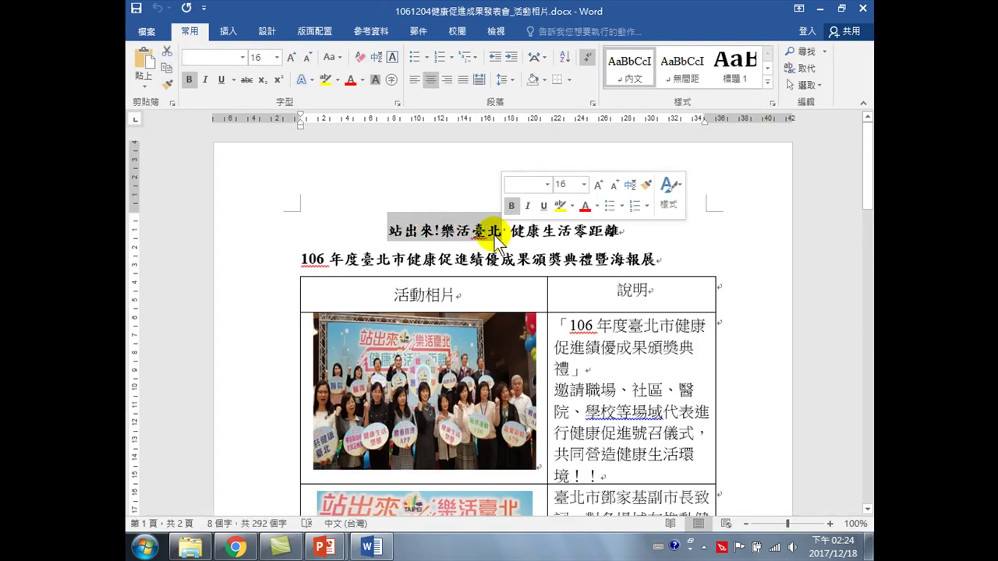
pyautogui.click(494, 235)
pyautogui.click(407, 231)
pyautogui.moveTo(407, 230)
pyautogui.mouseDown()
pyautogui.moveTo(614, 228)
pyautogui.moveTo(499, 231)
pyautogui.mouseUp()
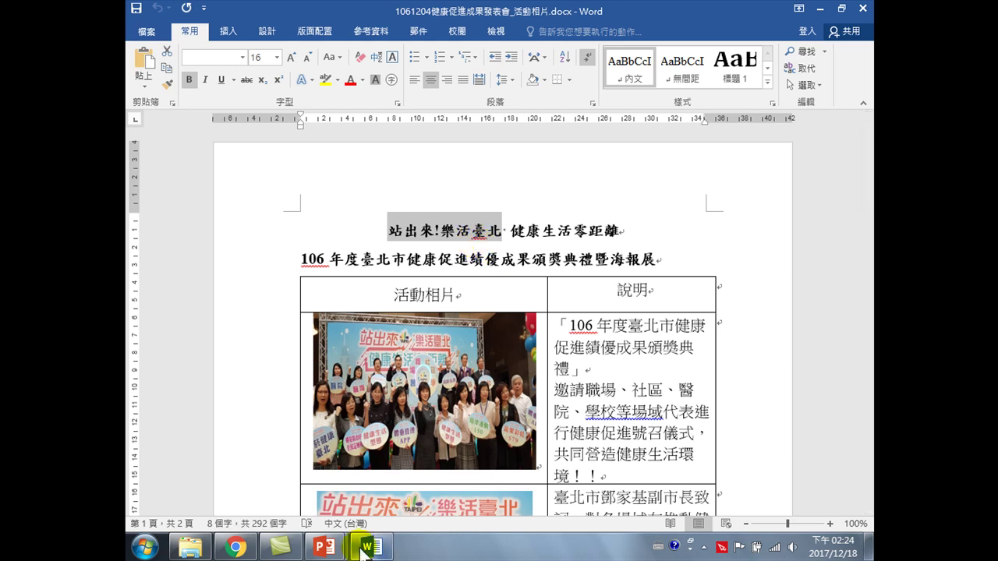
pyautogui.click(338, 538)
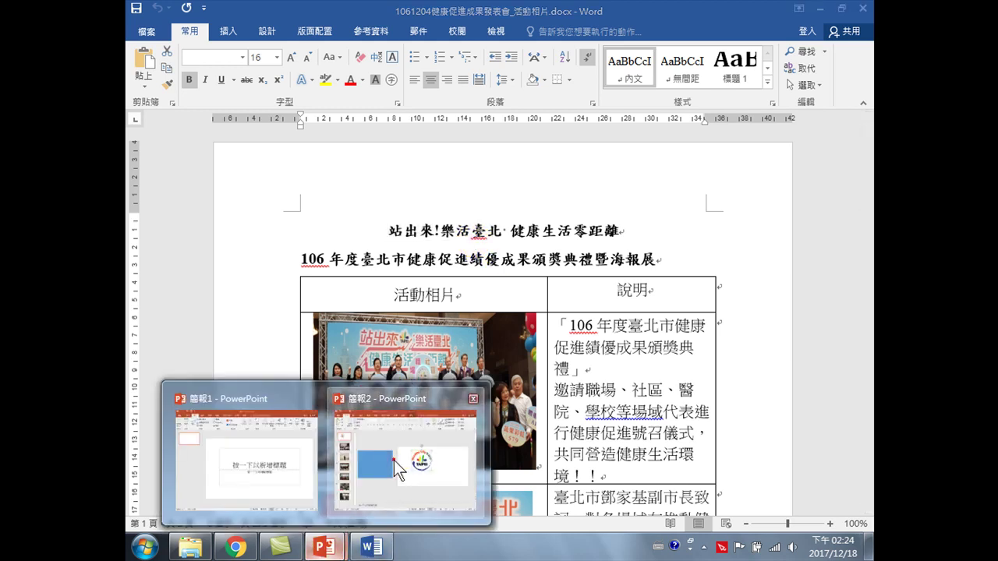
# Paste the slogan as plain text onto slide 1 and place it below the logo
pyautogui.click(379, 448)
pyautogui.rightClick(485, 368)
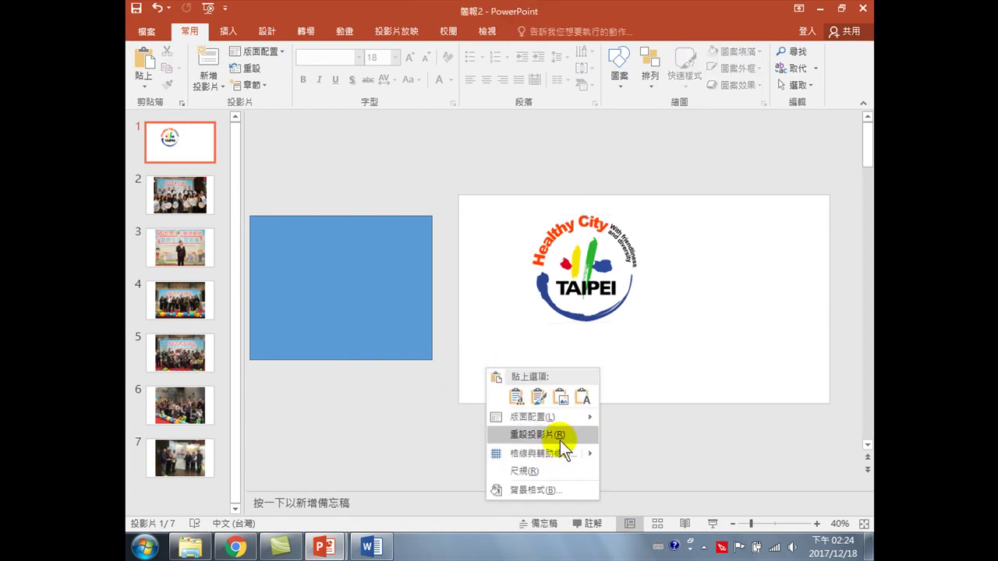
pyautogui.click(579, 396)
pyautogui.moveTo(655, 304); pyautogui.dragTo(584, 345)
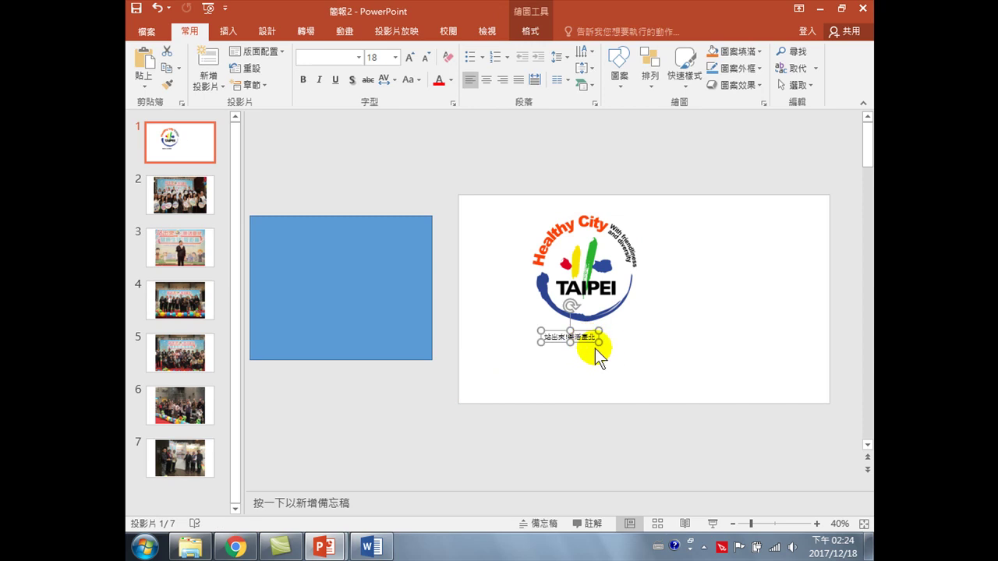
# Enlarge the slogan to 66 pt and centre it under the logo
pyautogui.click(408, 58)
pyautogui.click(408, 57)
pyautogui.click(408, 58)
pyautogui.click(409, 57)
pyautogui.click(409, 58)
pyautogui.click(409, 58)
pyautogui.click(408, 57)
pyautogui.click(409, 58)
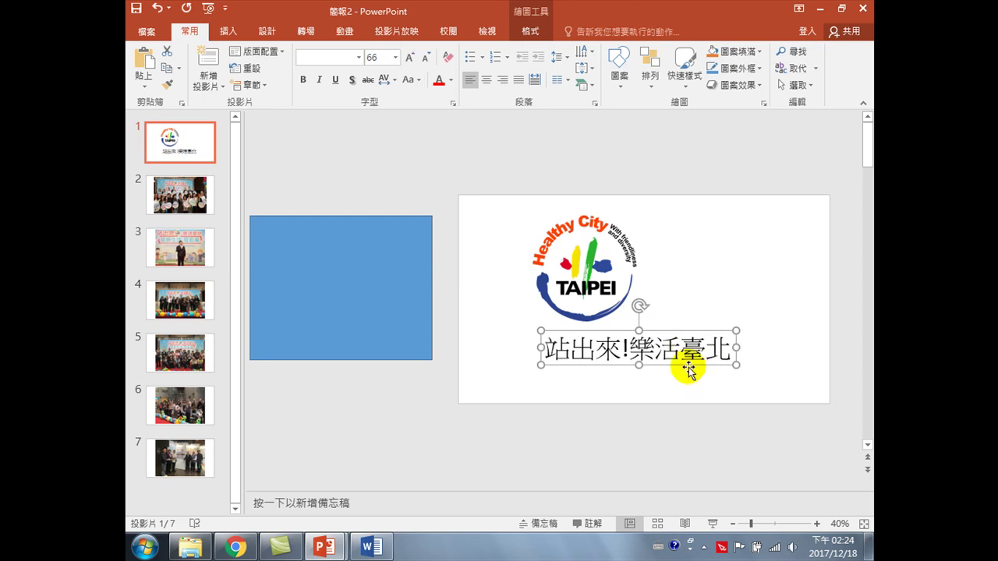
pyautogui.moveTo(687, 363); pyautogui.dragTo(681, 361)
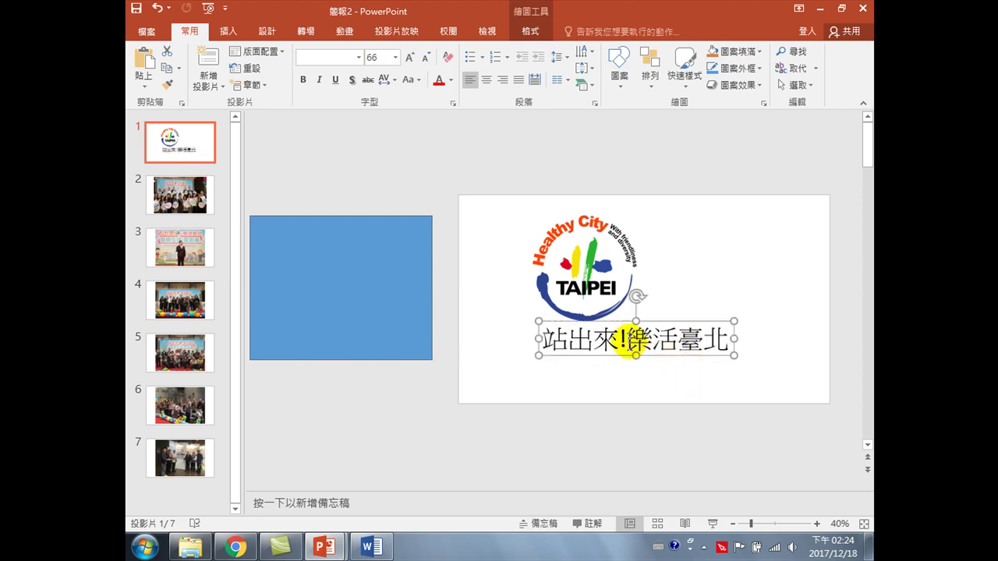
# Set the slogan to 72 pt in the 標楷體 typeface
pyautogui.click(407, 58)
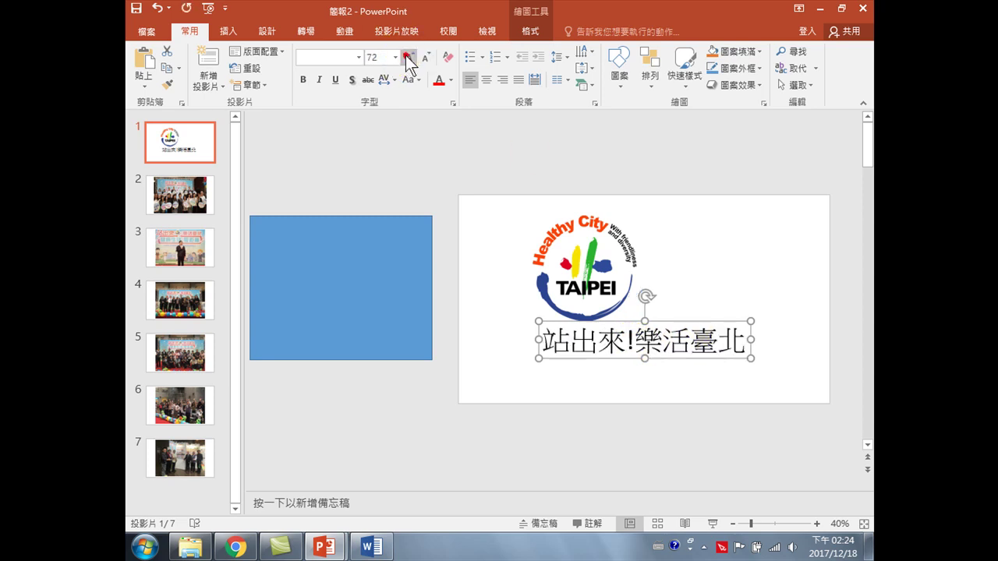
pyautogui.click(359, 56)
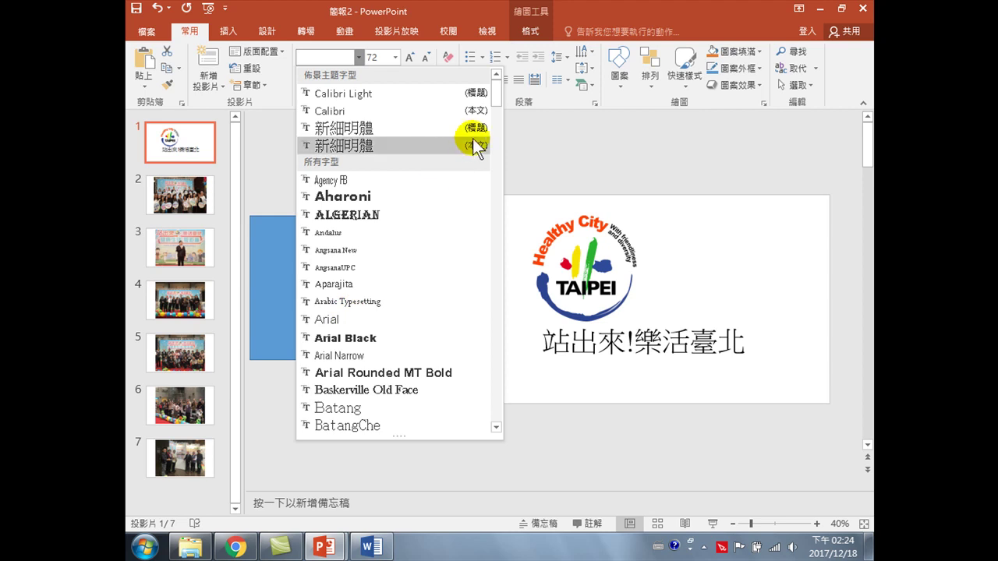
pyautogui.moveTo(492, 103); pyautogui.dragTo(496, 382)
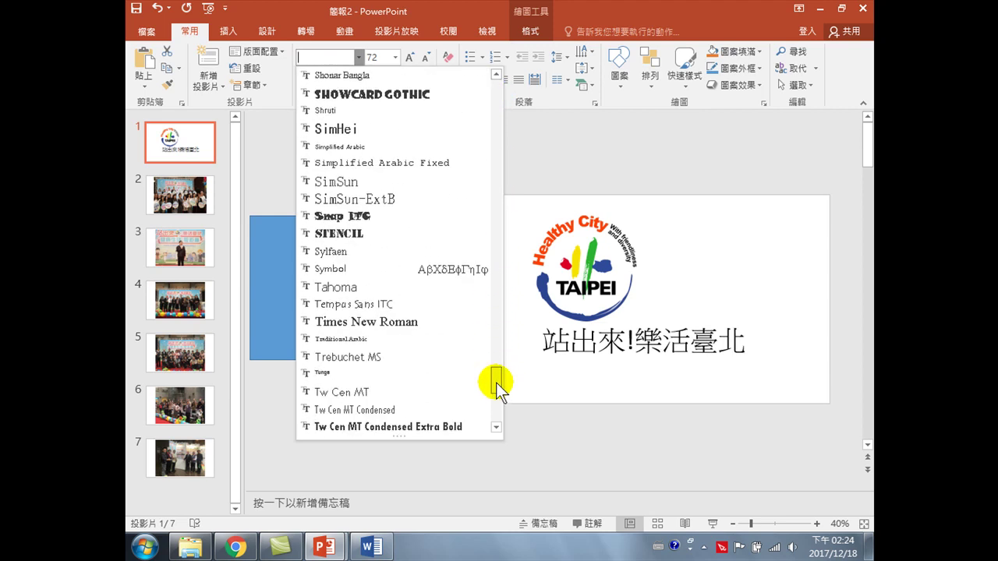
pyautogui.moveTo(496, 383); pyautogui.dragTo(495, 385)
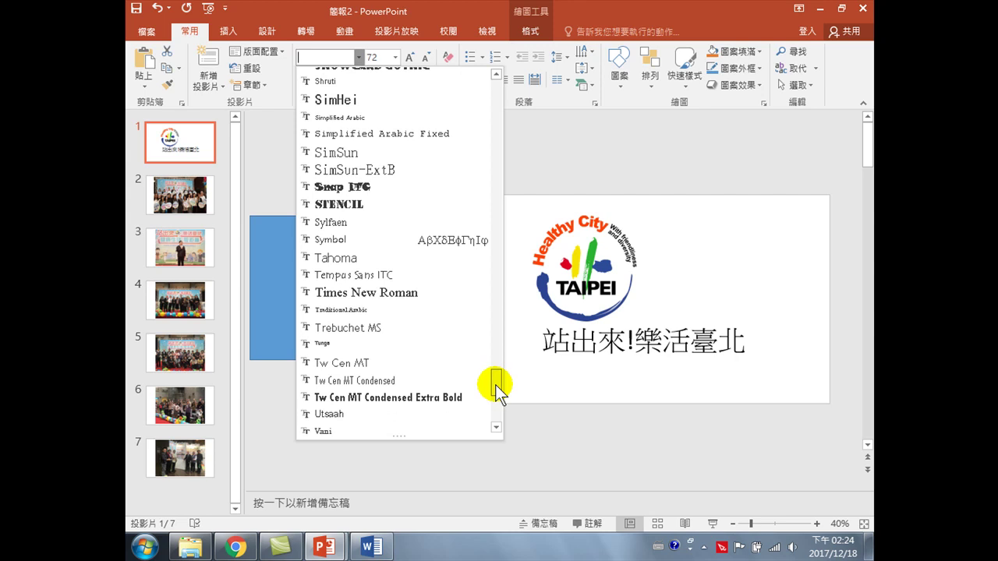
pyautogui.moveTo(495, 384); pyautogui.dragTo(495, 414)
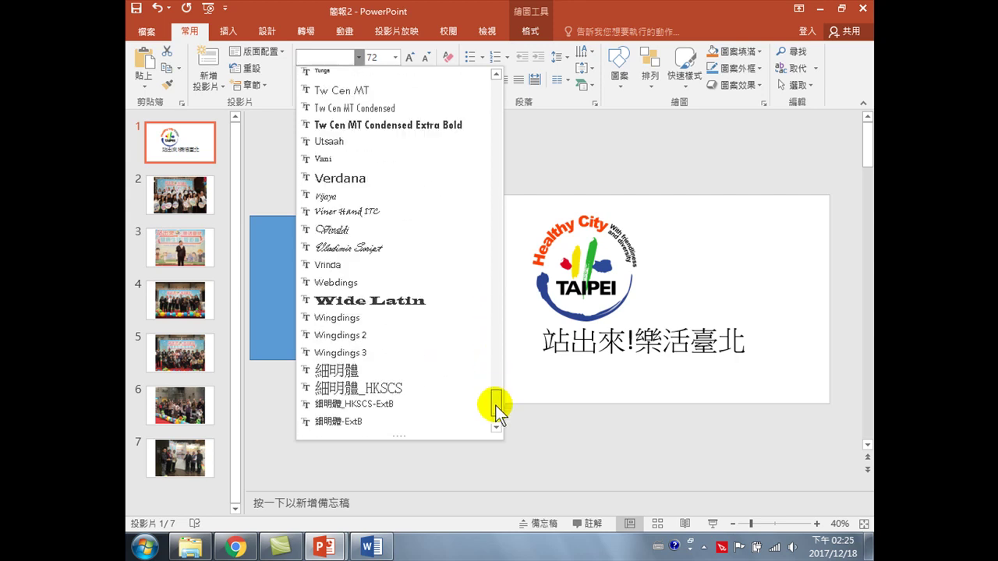
pyautogui.click(342, 425)
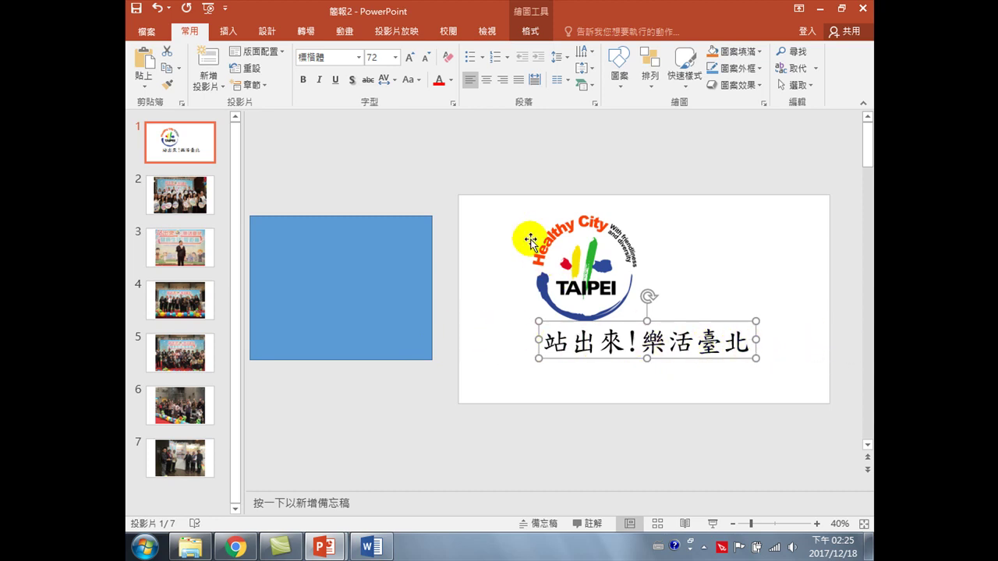
# Narrow the blue rectangle into a slim left-edge bar and stretch it to the slide bottom
pyautogui.click(393, 275)
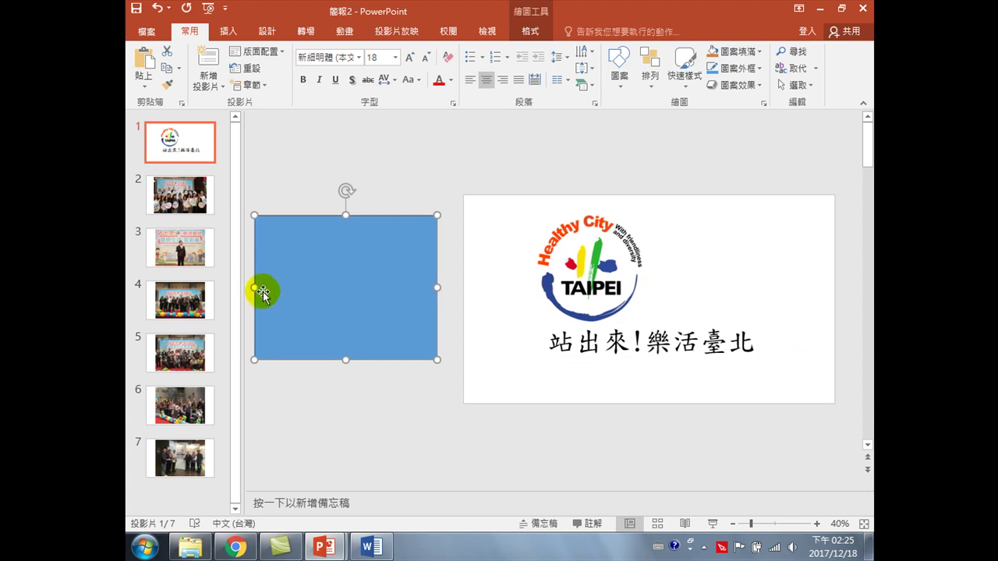
pyautogui.moveTo(254, 287)
pyautogui.mouseDown()
pyautogui.moveTo(375, 287)
pyautogui.moveTo(411, 270)
pyautogui.mouseUp()
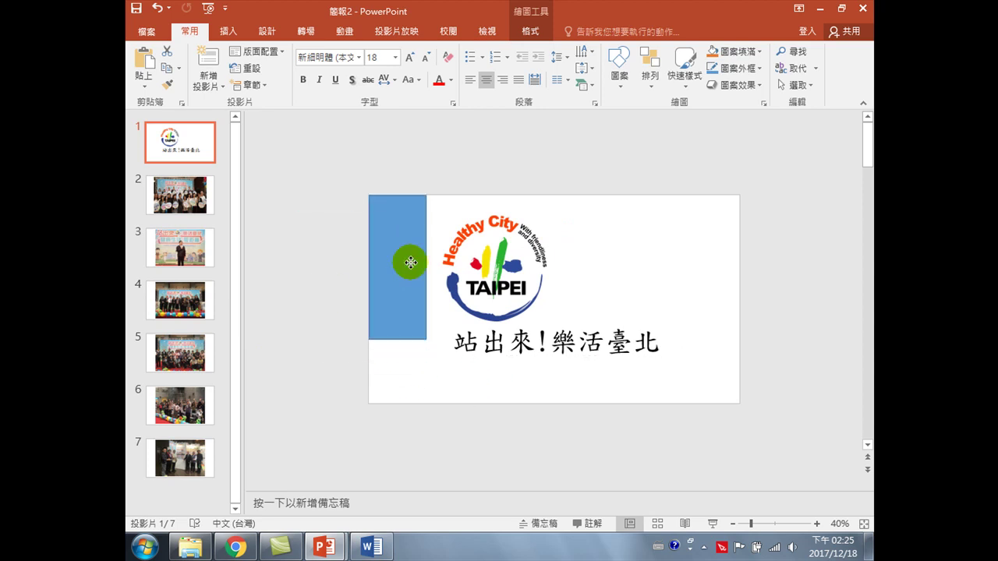
pyautogui.moveTo(425, 267); pyautogui.dragTo(417, 267)
pyautogui.moveTo(393, 339); pyautogui.dragTo(390, 404)
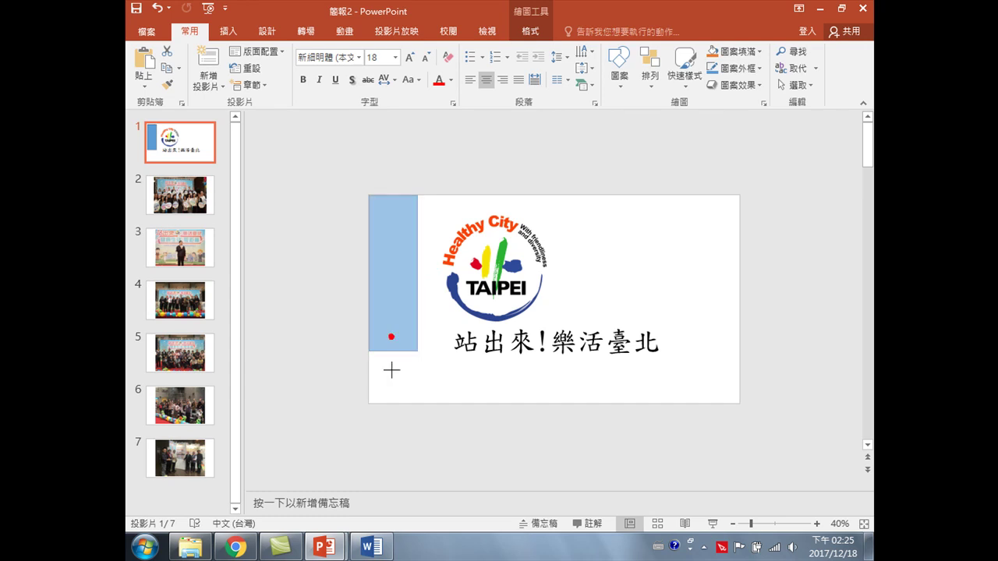
pyautogui.click(486, 429)
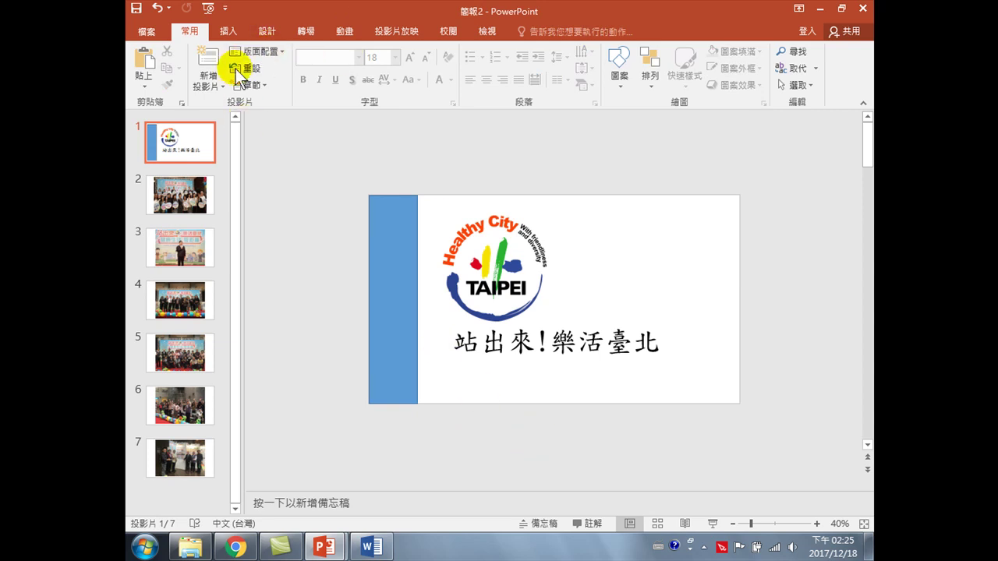
# Draw a thin blue rectangle bar along the slide's bottom right edge
pyautogui.click(227, 32)
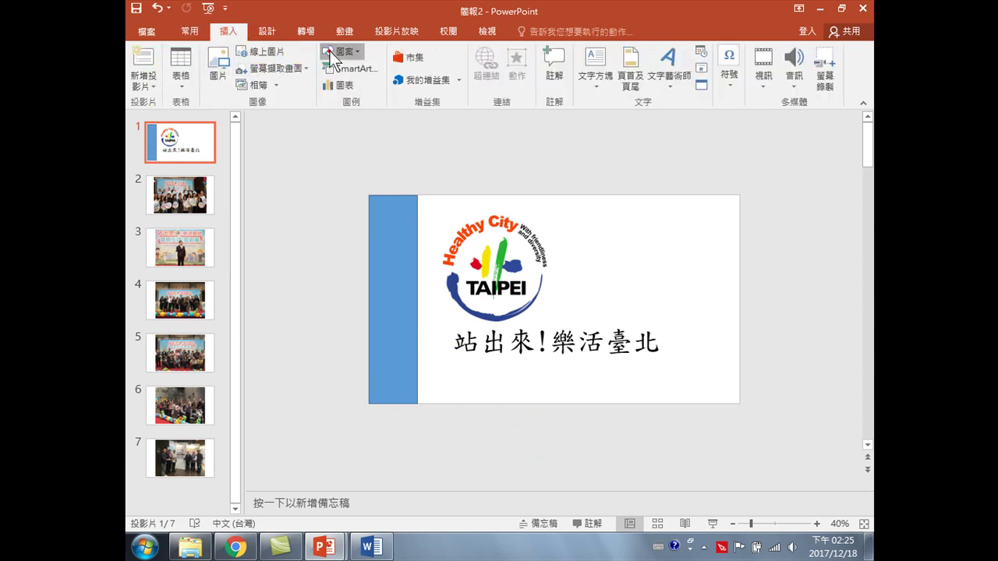
pyautogui.click(330, 51)
pyautogui.click(383, 82)
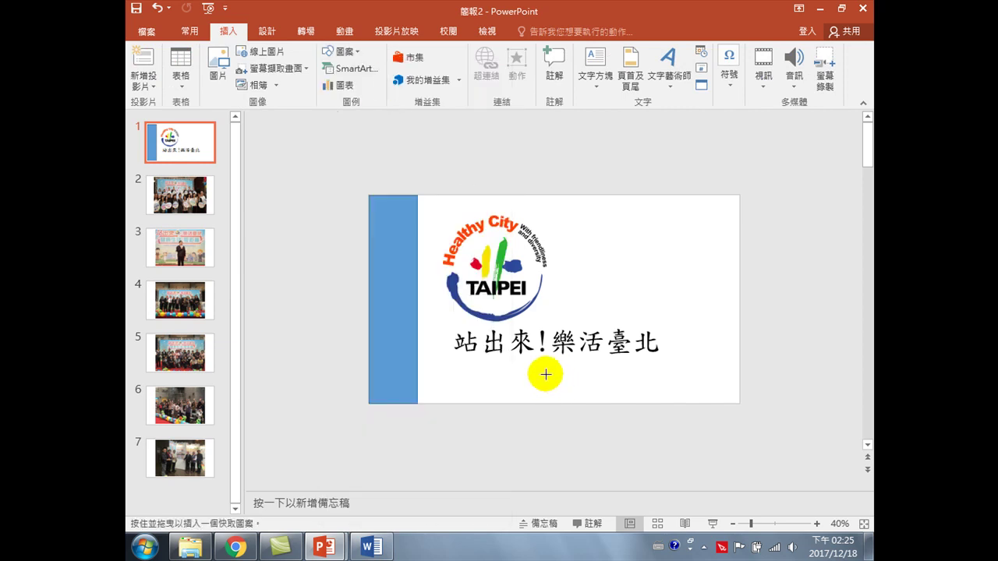
pyautogui.moveTo(546, 374); pyautogui.dragTo(740, 404)
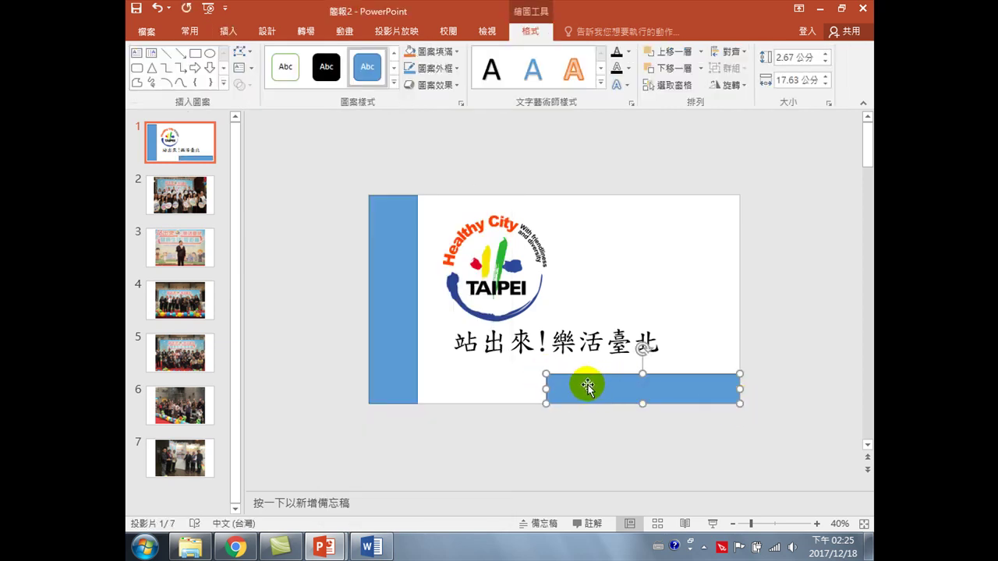
pyautogui.moveTo(643, 375); pyautogui.dragTo(641, 380)
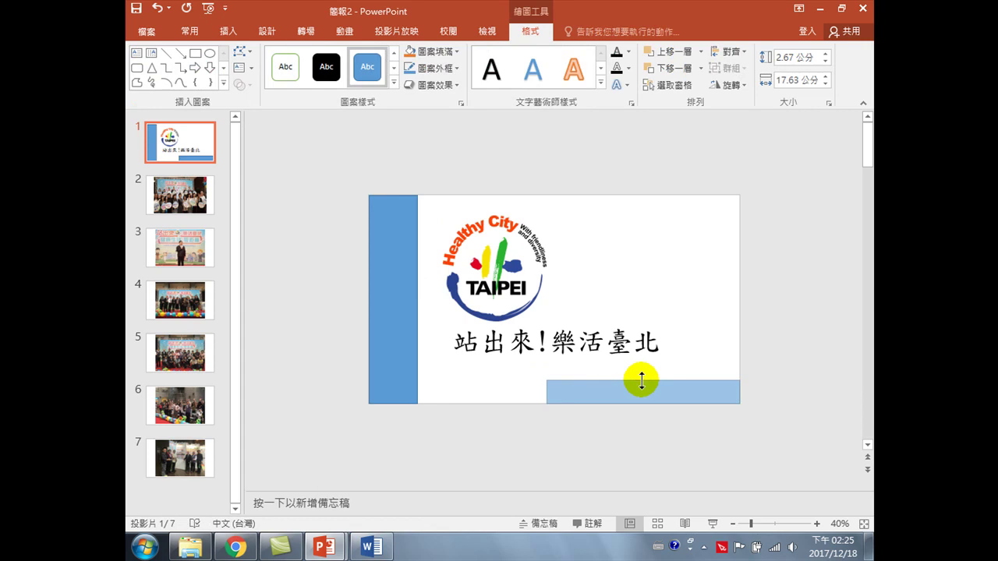
pyautogui.moveTo(546, 392); pyautogui.dragTo(552, 391)
pyautogui.click(795, 330)
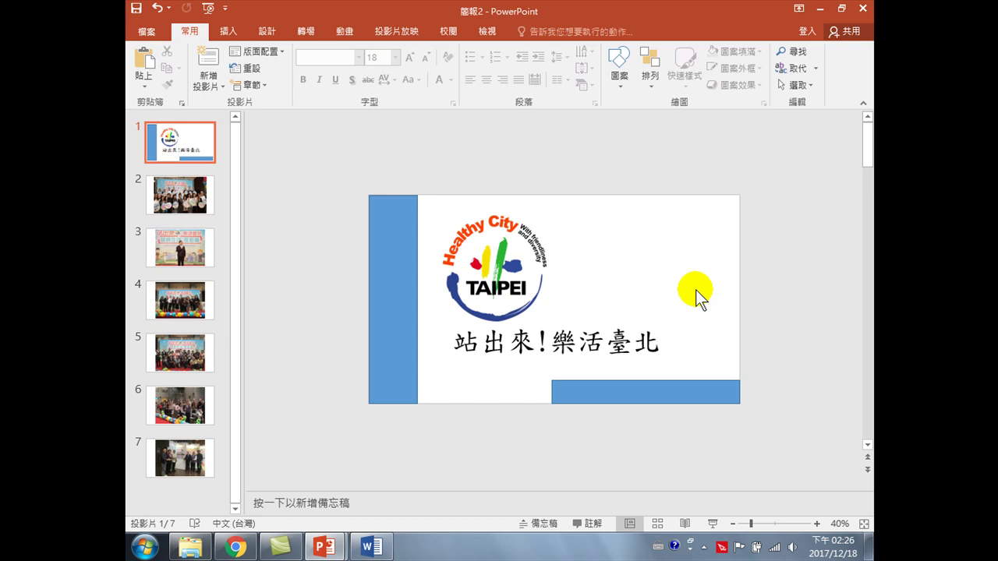
pyautogui.click(267, 30)
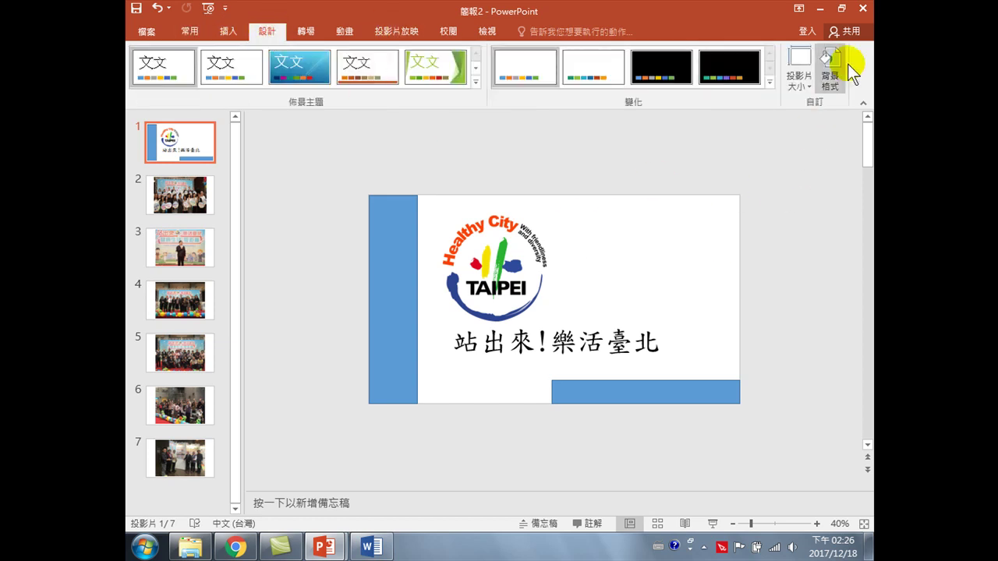
pyautogui.click(798, 76)
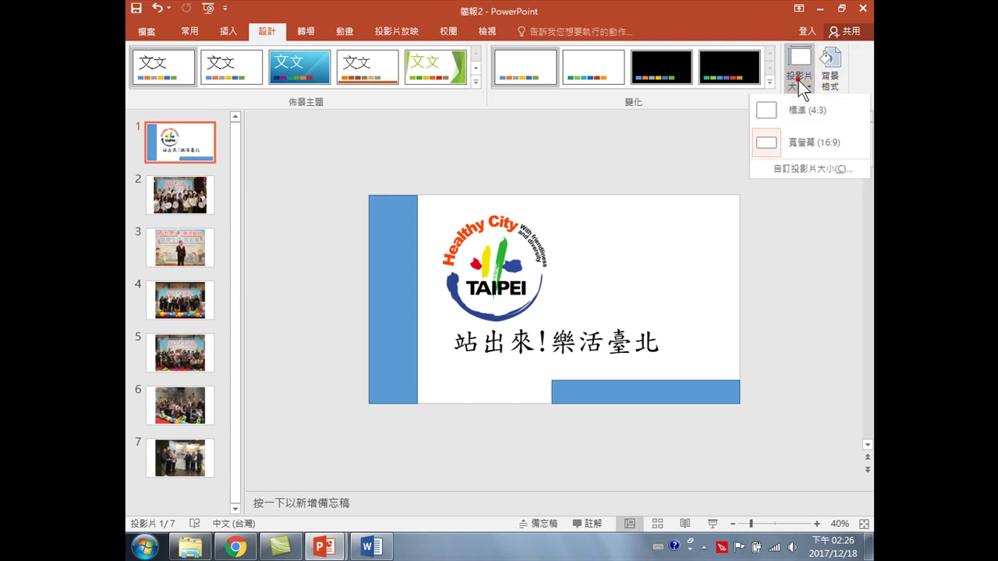
pyautogui.click(812, 143)
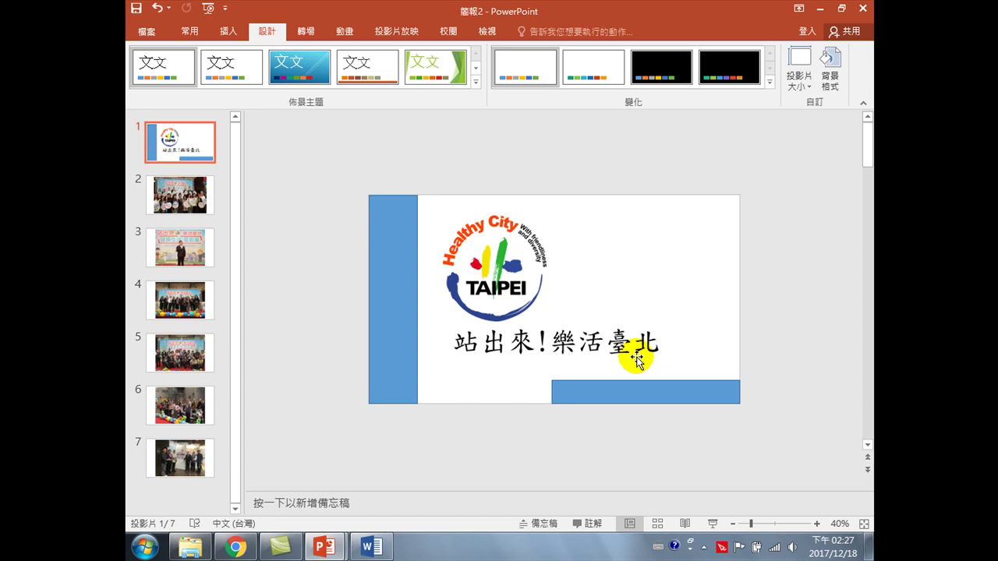
# Add a text shadow to the 站出來!樂活臺北 slogan and bring up the animation effects
pyautogui.click(578, 343)
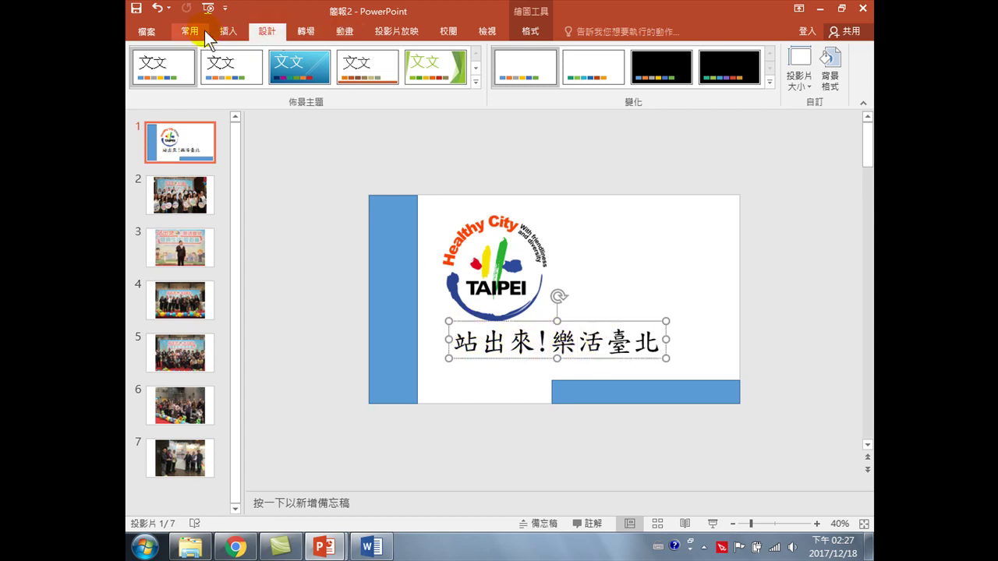
pyautogui.click(204, 31)
pyautogui.click(352, 80)
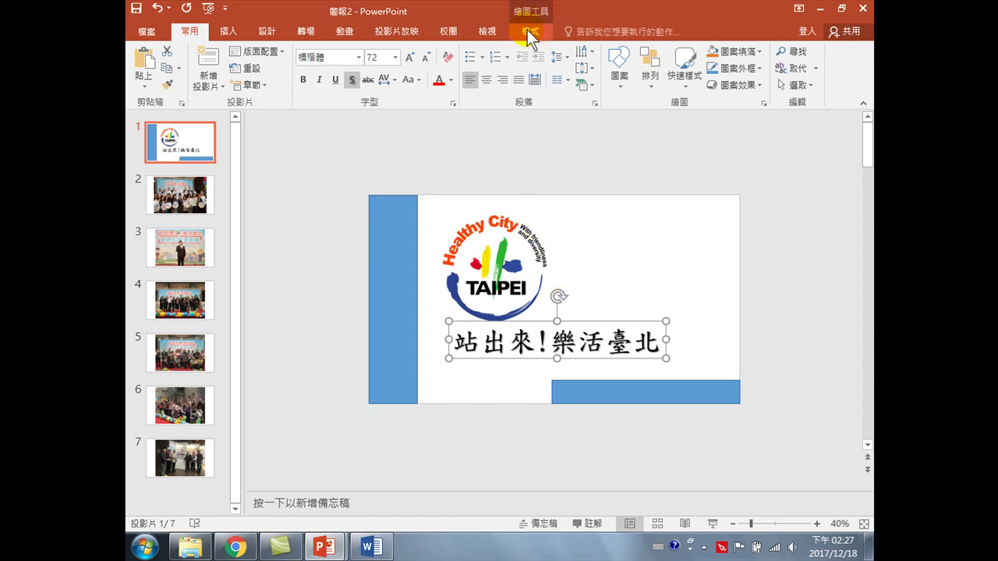
pyautogui.click(347, 33)
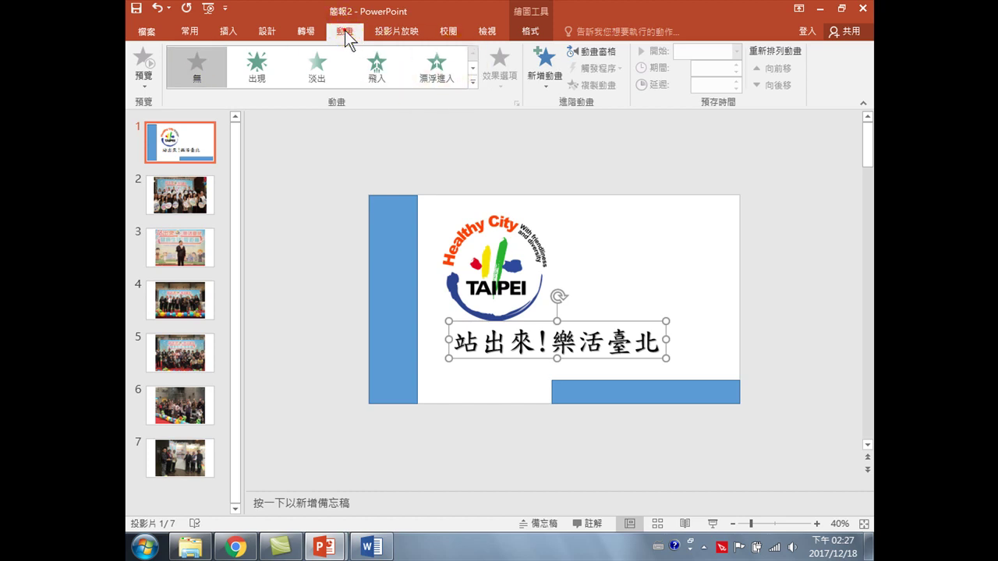
# Apply the 飛入 (Fly In) entrance effect to the slogan from the full animation gallery
pyautogui.click(472, 83)
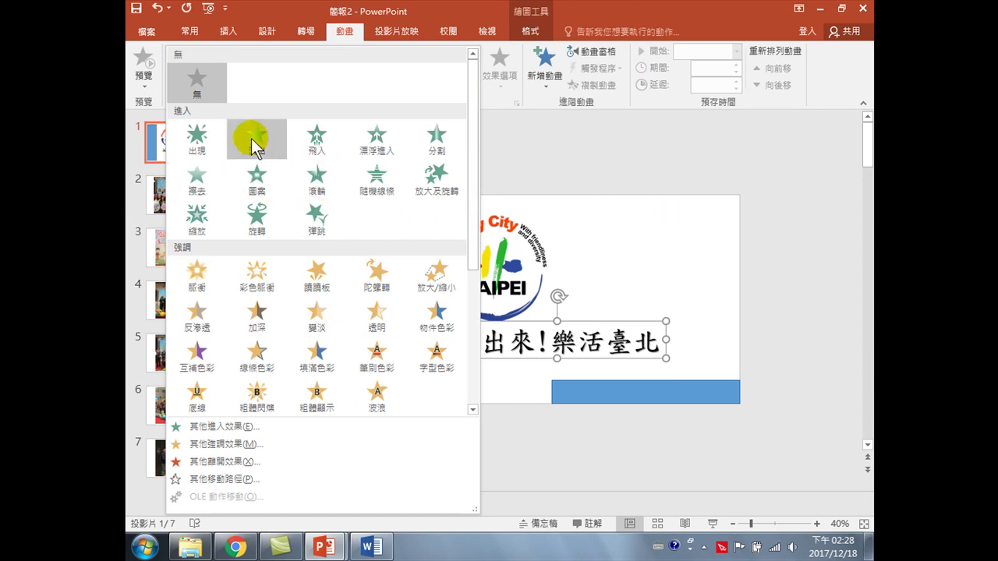
pyautogui.click(316, 140)
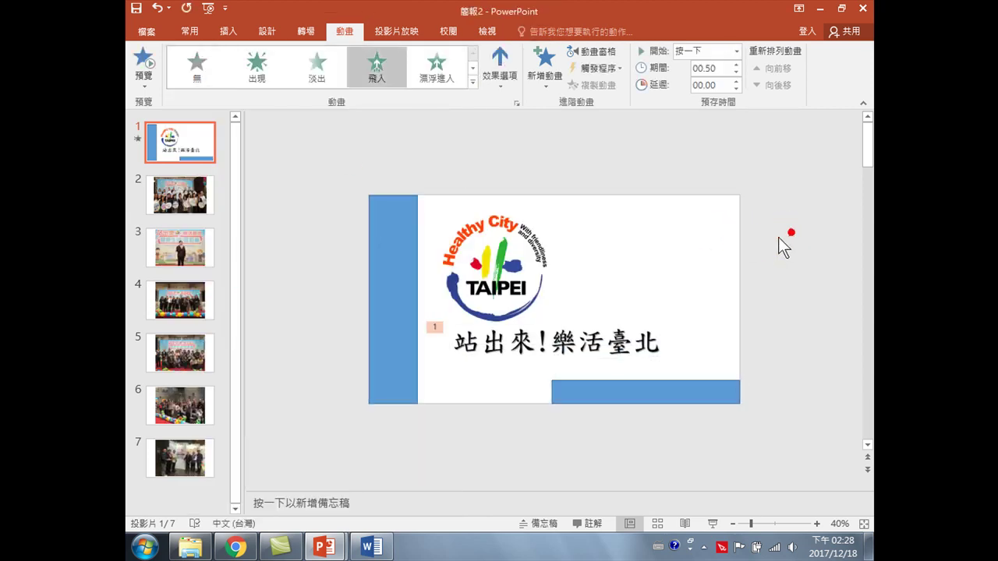
pyautogui.press('F5')
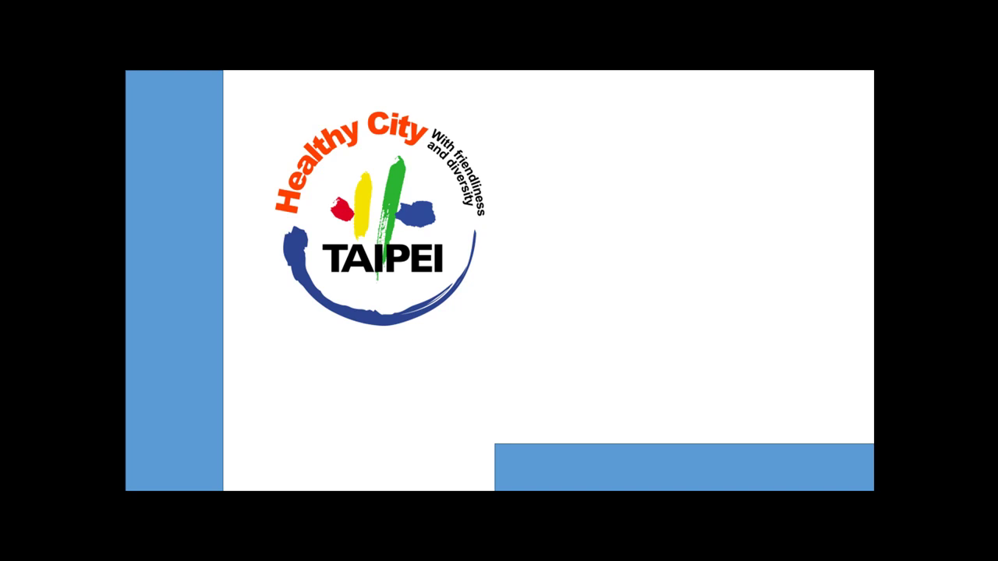
pyautogui.press('Escape')
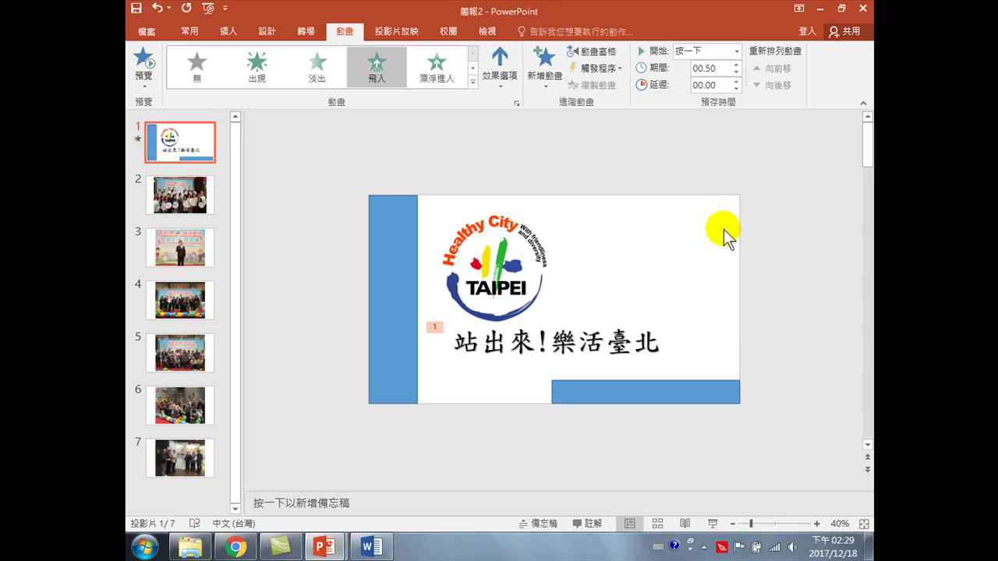
# Swap the slogan's Fly In for the 脈衝 (Pulse) emphasis effect and show the Animation Pane
pyautogui.click(197, 65)
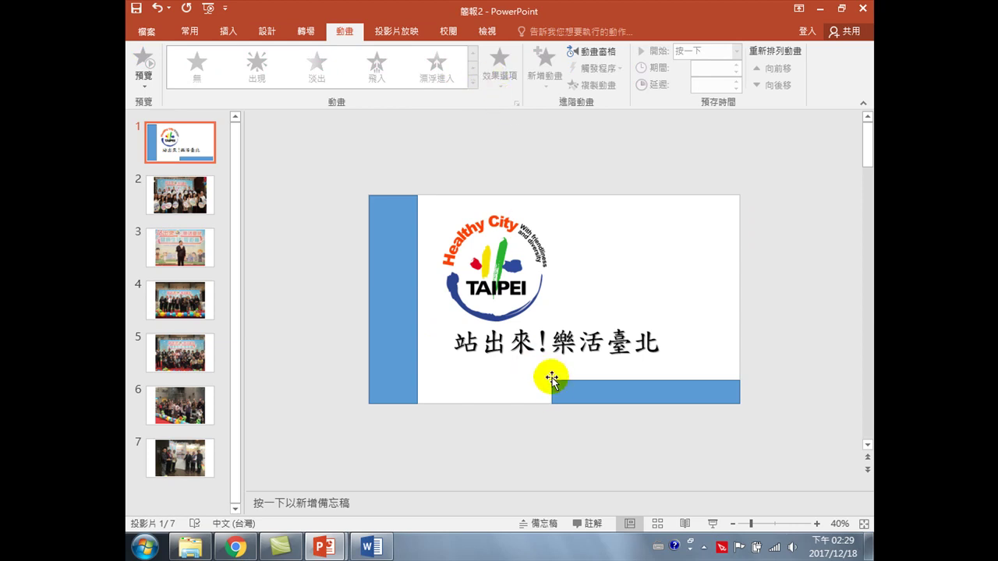
pyautogui.click(553, 343)
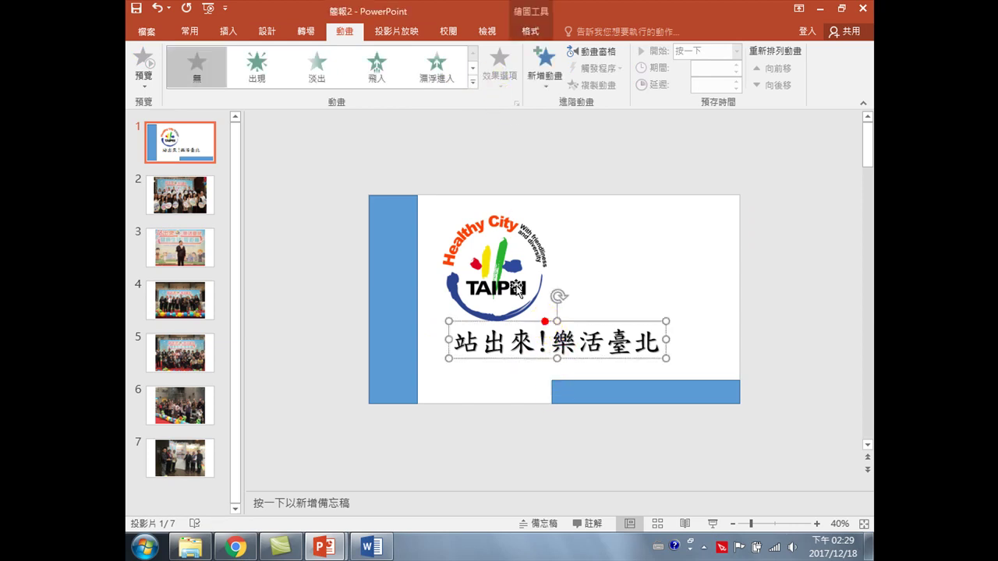
pyautogui.click(472, 81)
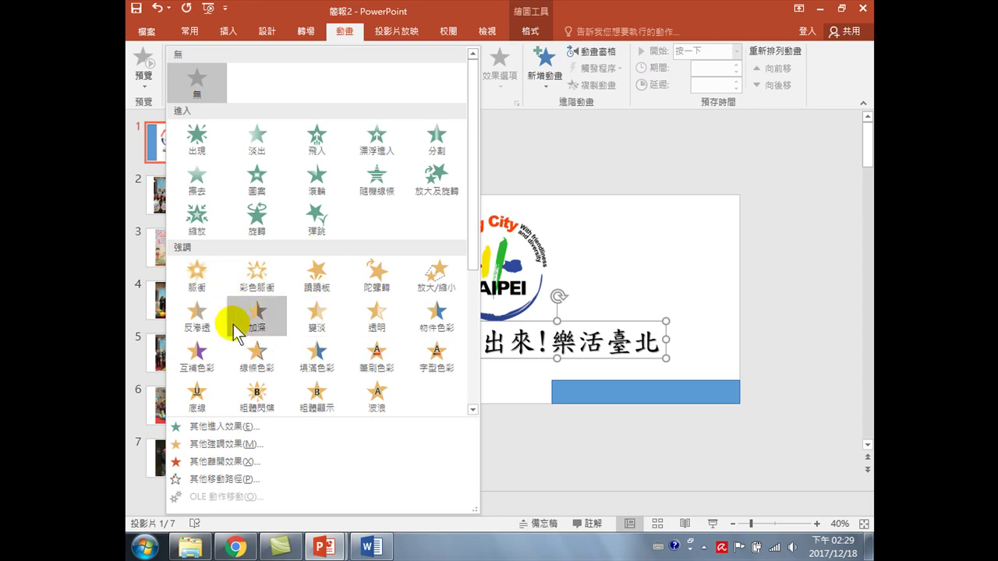
pyautogui.click(196, 282)
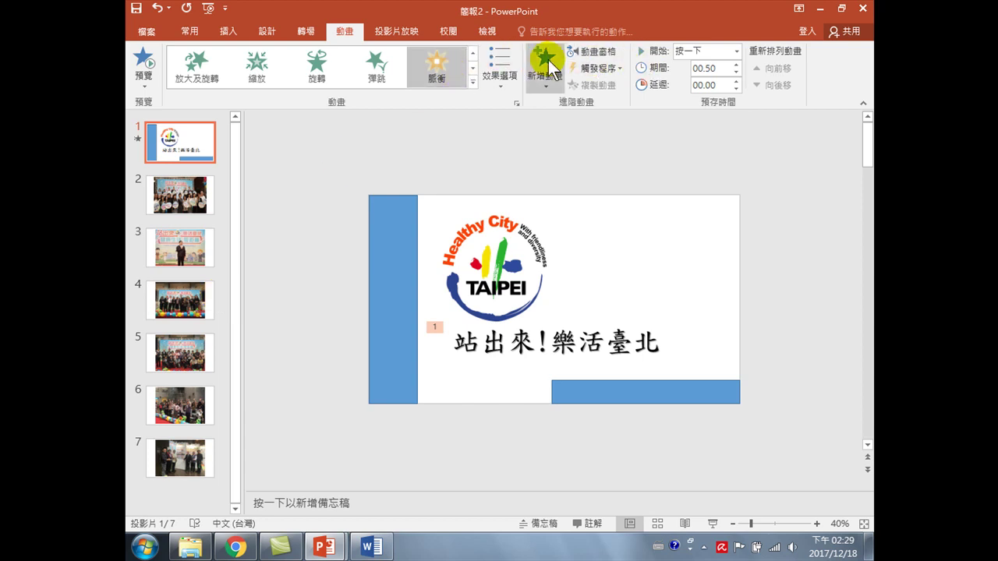
pyautogui.click(596, 53)
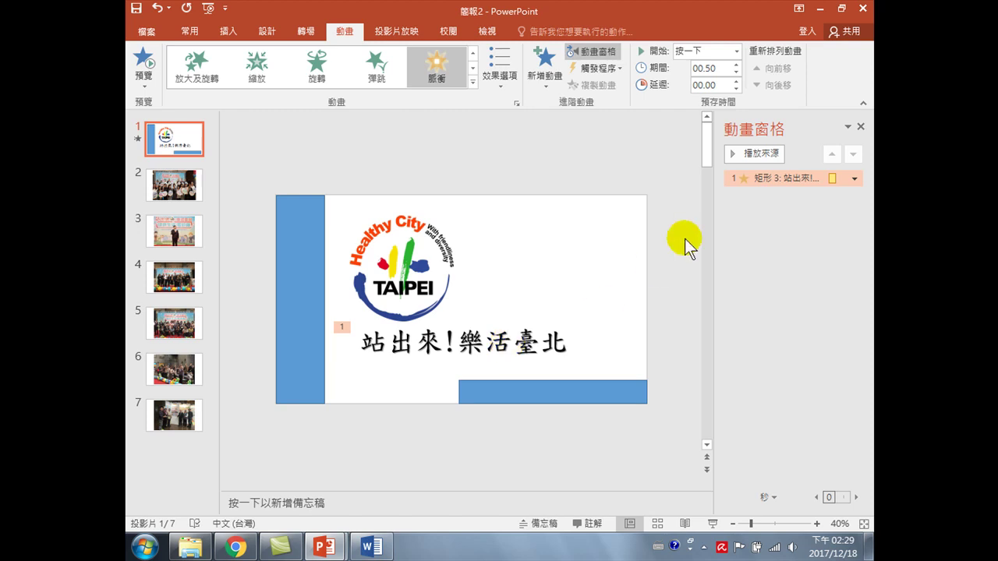
# Set the slogan's Pulse animation to repeat 3 times in its 預存時間 (Timing) settings
pyautogui.click(854, 178)
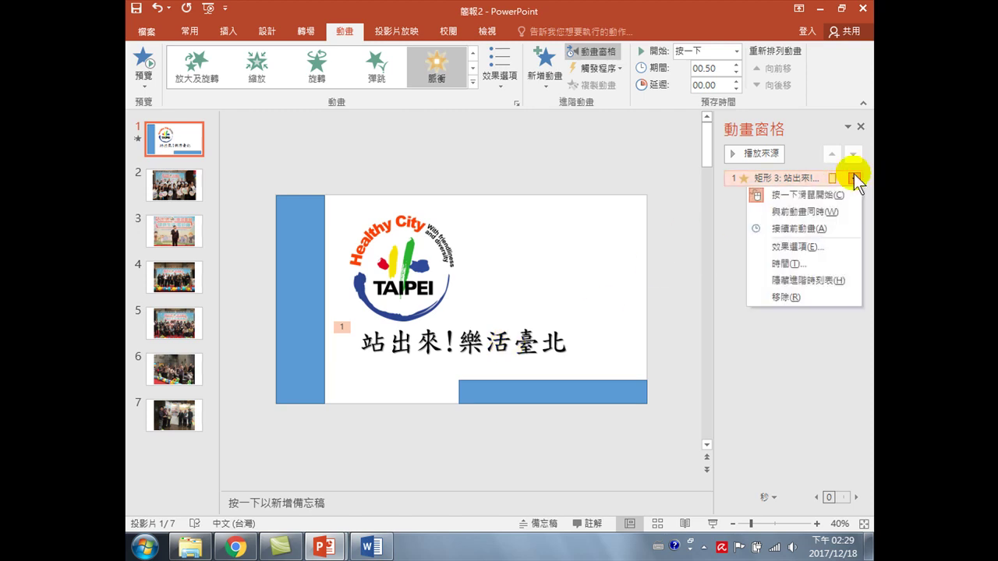
pyautogui.click(796, 247)
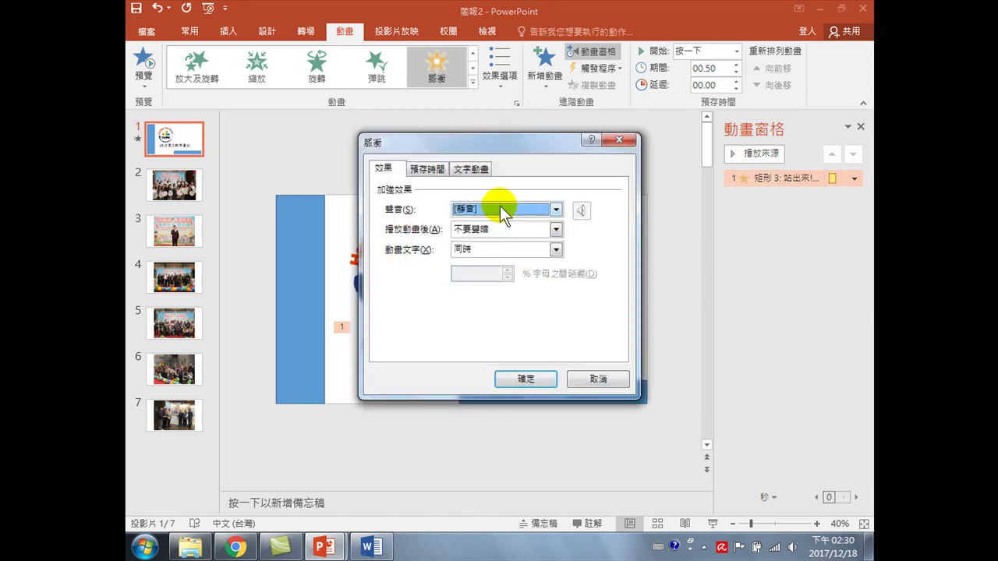
pyautogui.click(434, 167)
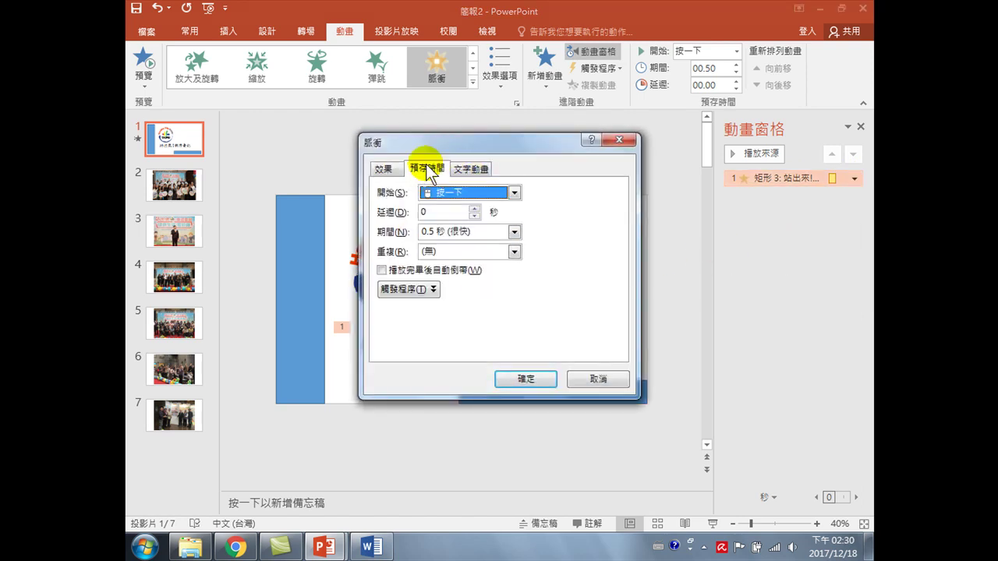
pyautogui.click(404, 253)
pyautogui.click(514, 252)
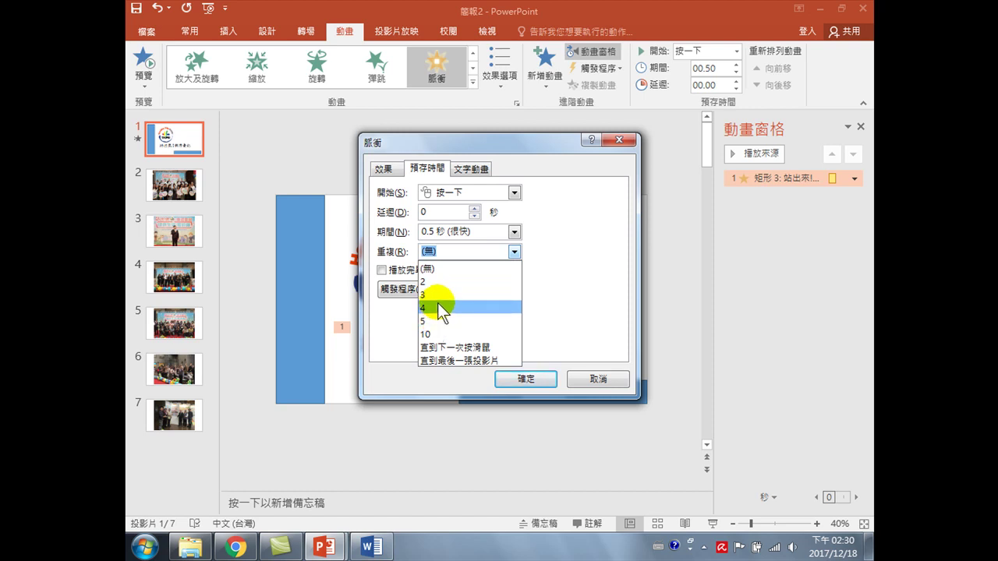
pyautogui.click(438, 295)
pyautogui.click(527, 380)
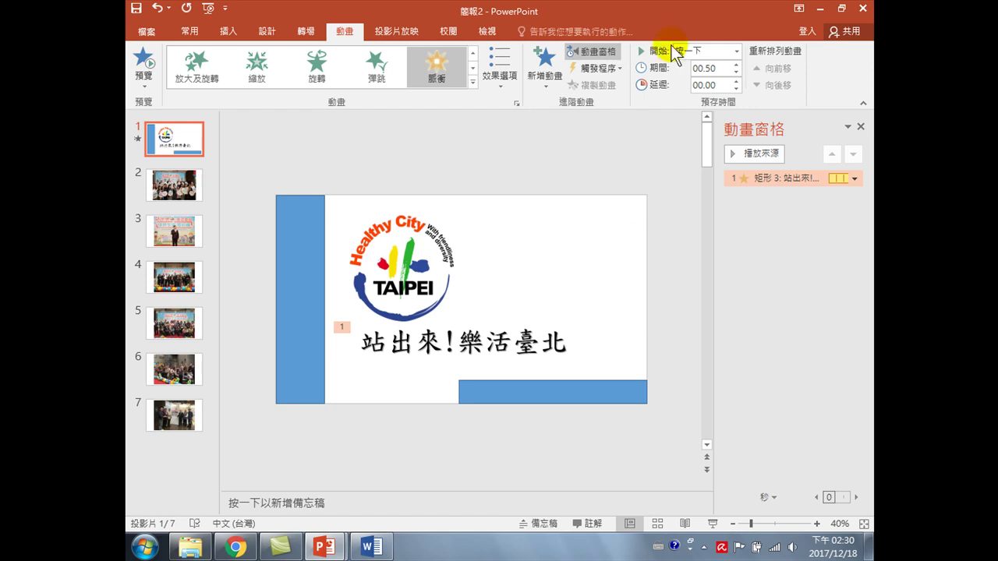
# Increase the slogan's Pulse duration to 02.00 seconds
pyautogui.click(736, 64)
pyautogui.click(736, 64)
pyautogui.click(736, 64)
pyautogui.click(736, 64)
pyautogui.click(736, 64)
pyautogui.click(736, 64)
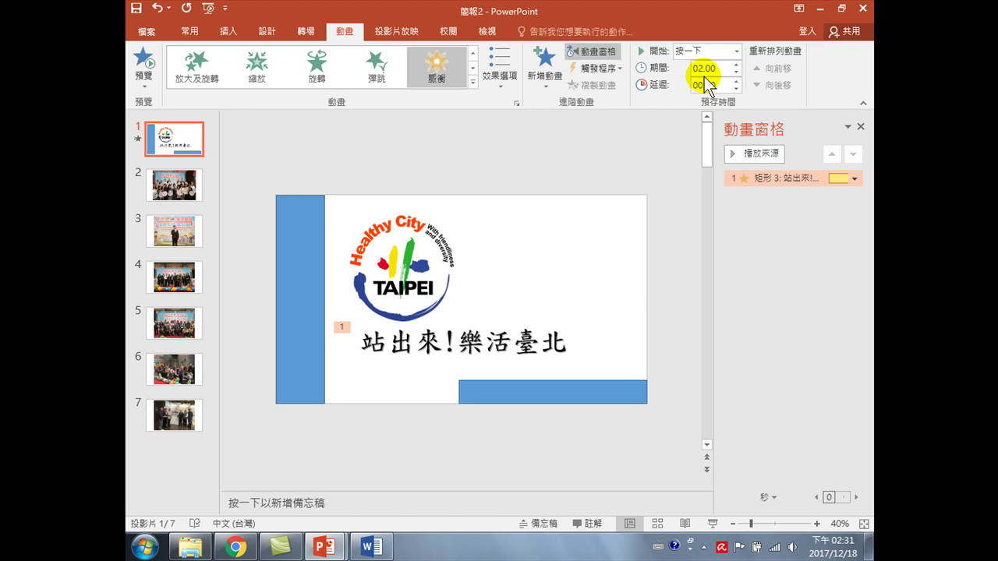
# Preview slide 1 as a slide show and trigger the slogan's Pulse
pyautogui.click(660, 165)
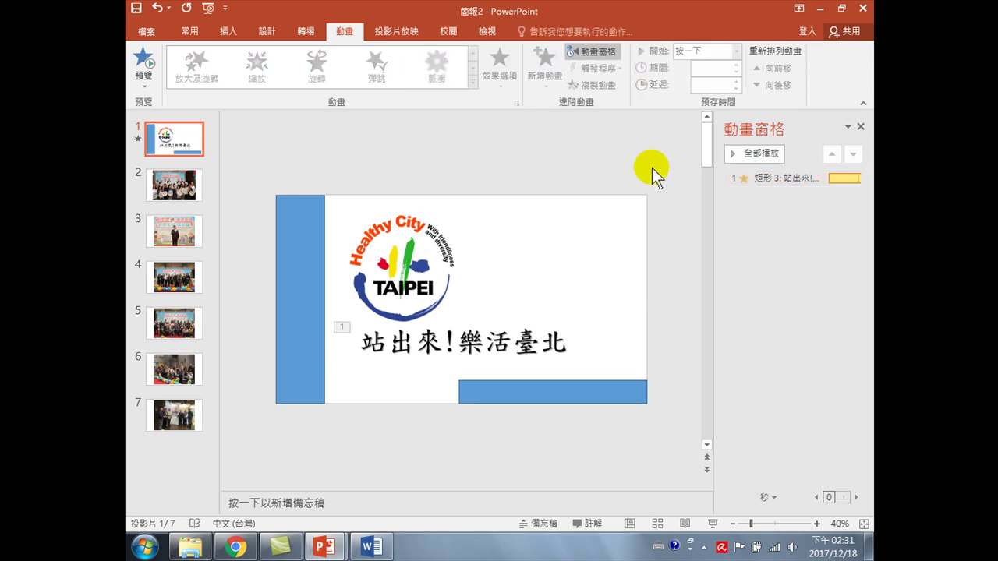
pyautogui.press('F5')
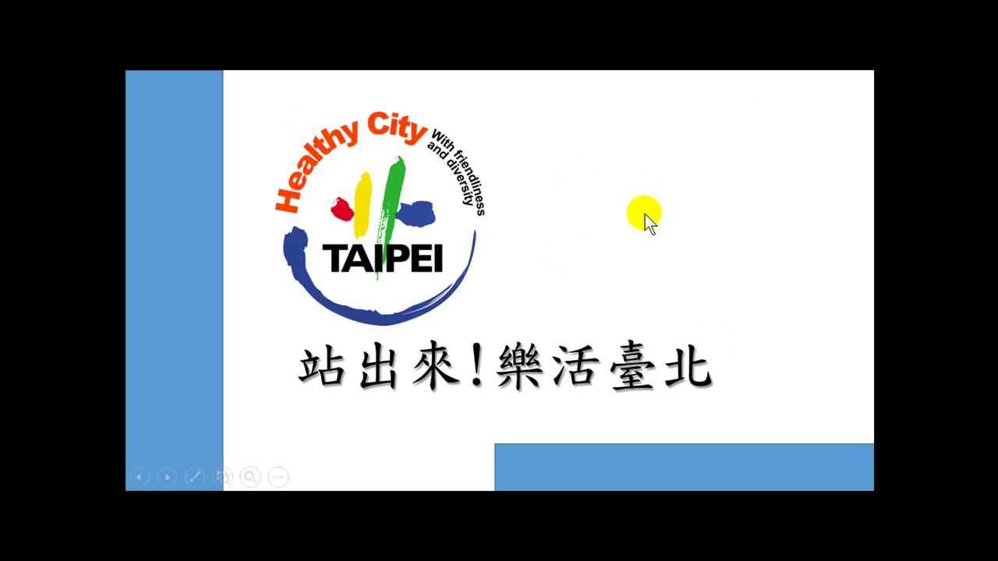
pyautogui.click(648, 211)
pyautogui.press('Escape')
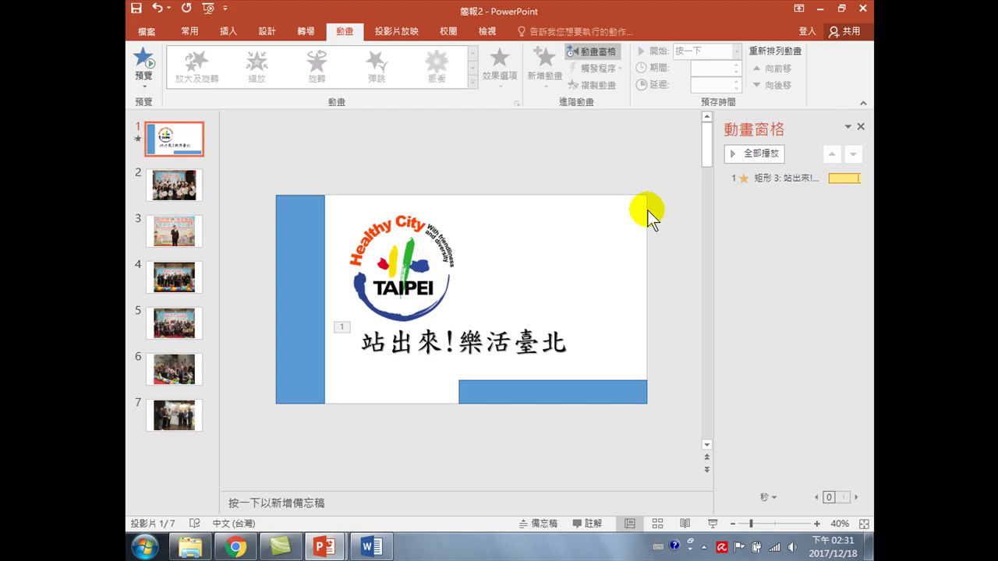
pyautogui.click(460, 343)
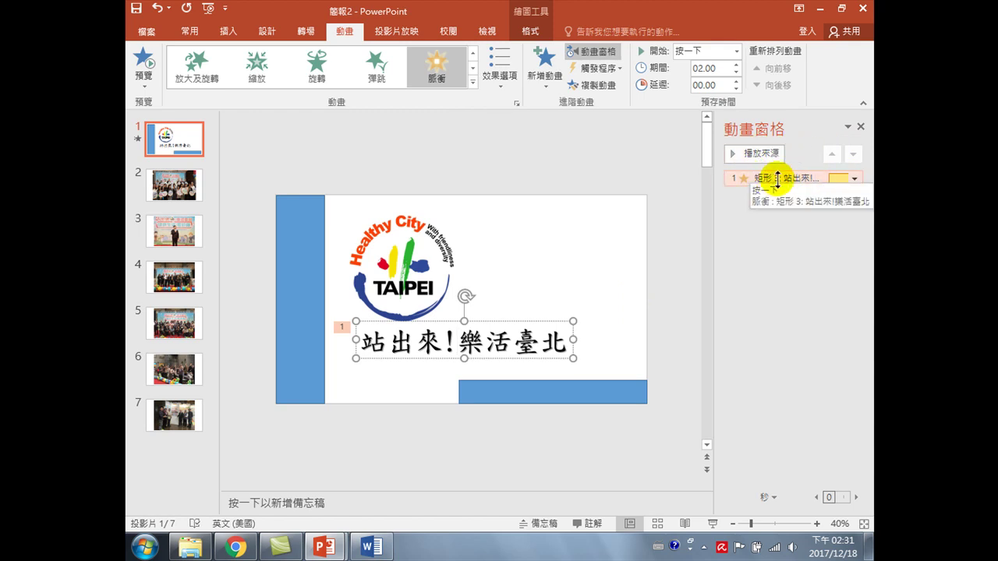
pyautogui.click(856, 178)
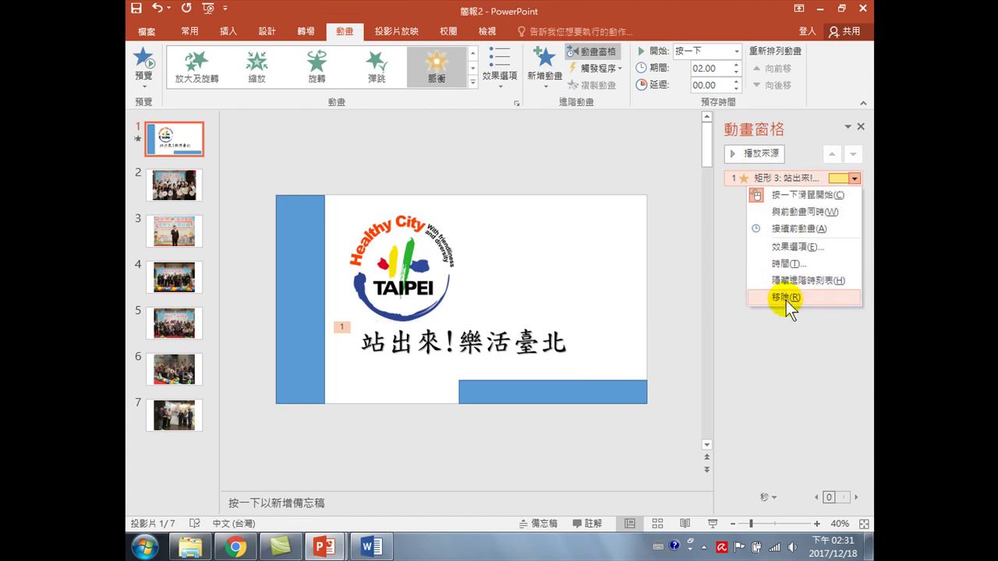
pyautogui.click(788, 247)
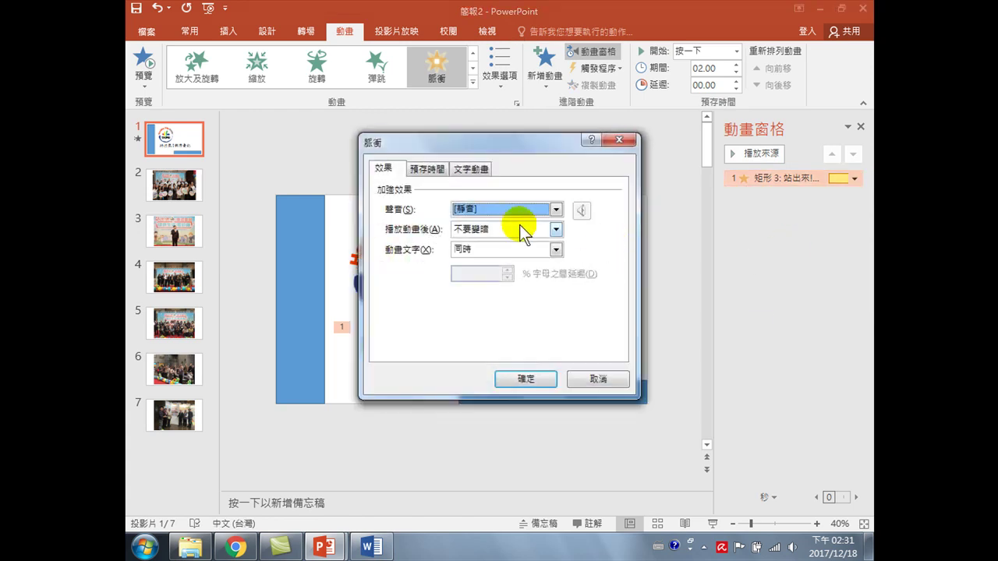
pyautogui.click(426, 166)
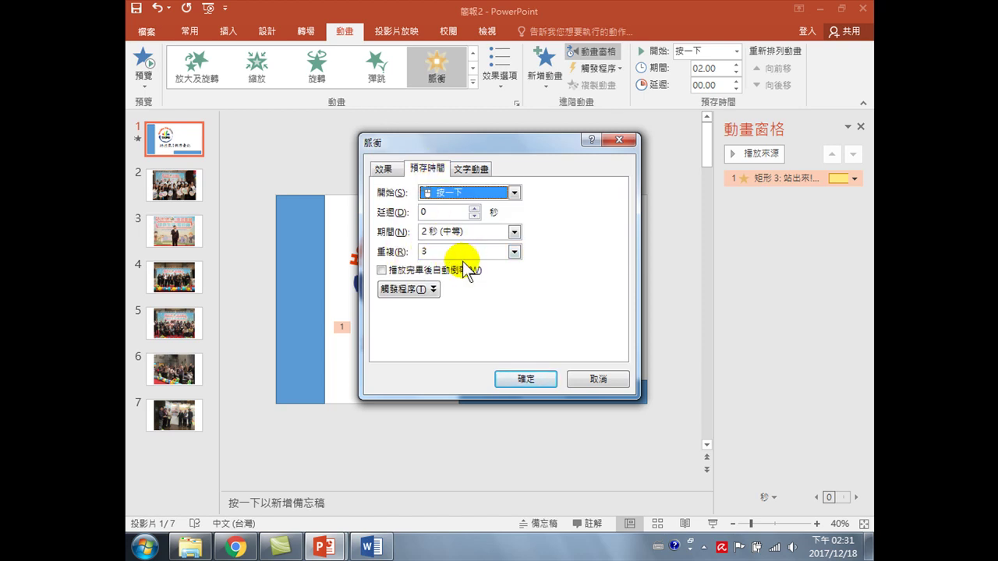
pyautogui.click(528, 379)
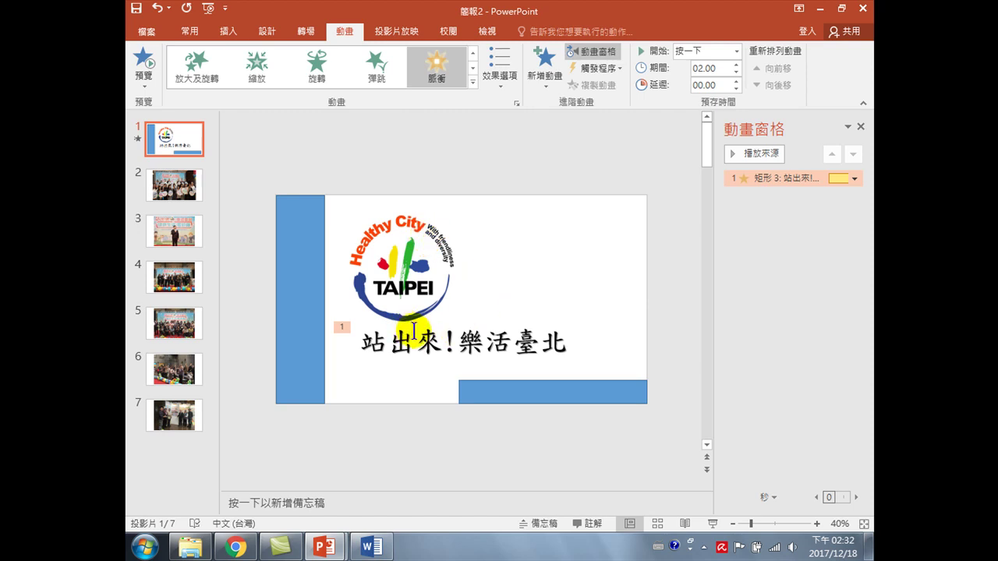
pyautogui.click(309, 251)
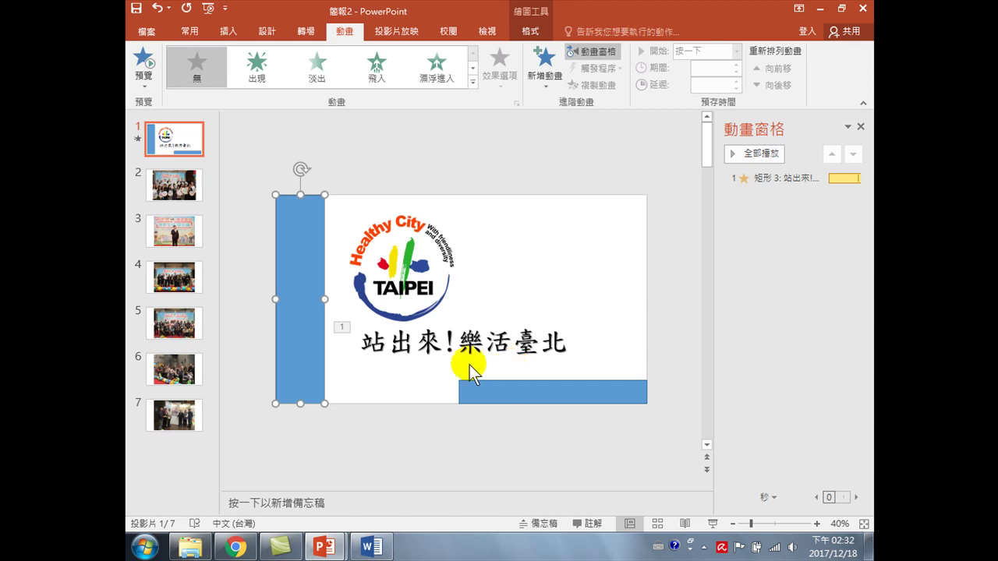
pyautogui.click(167, 179)
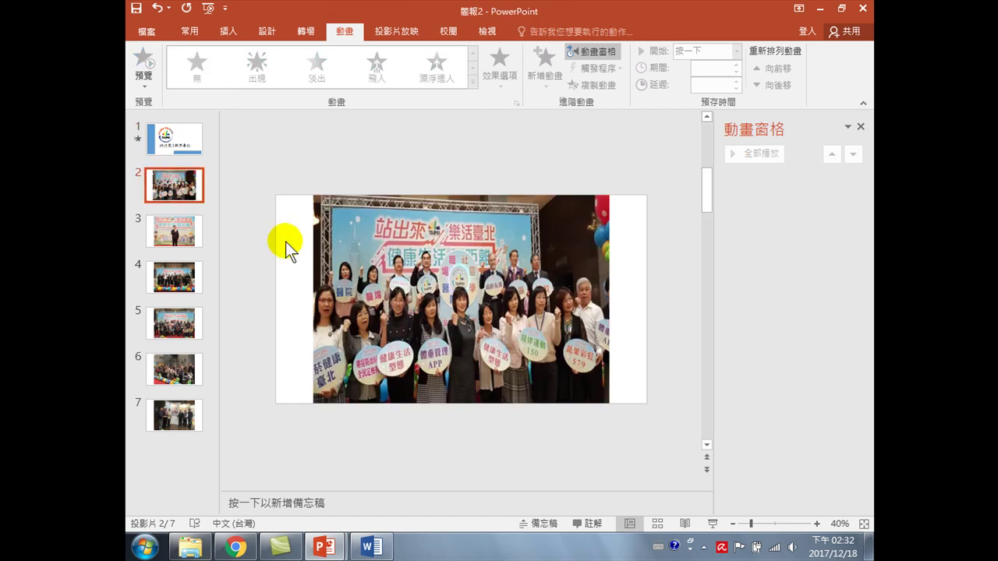
pyautogui.click(184, 137)
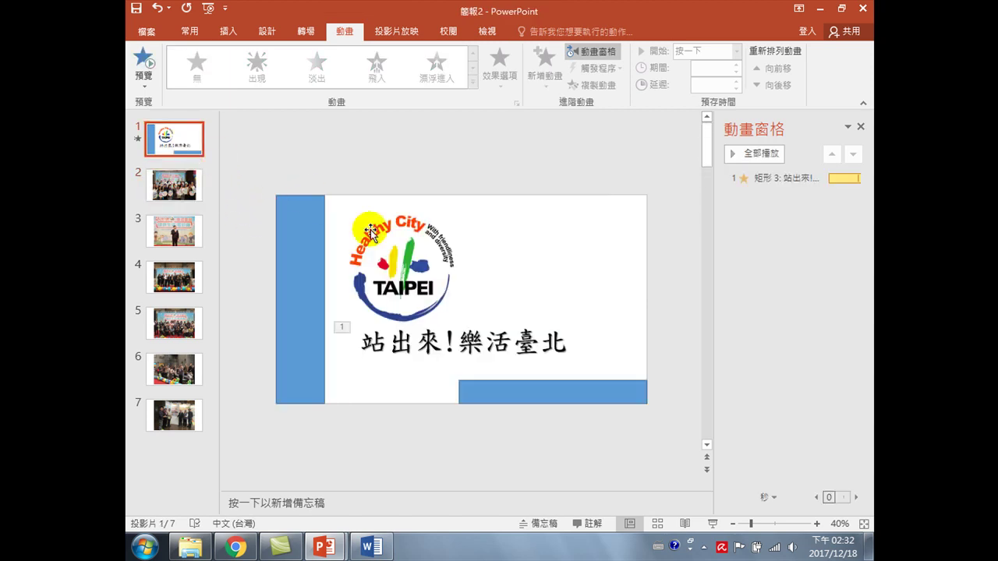
pyautogui.click(460, 341)
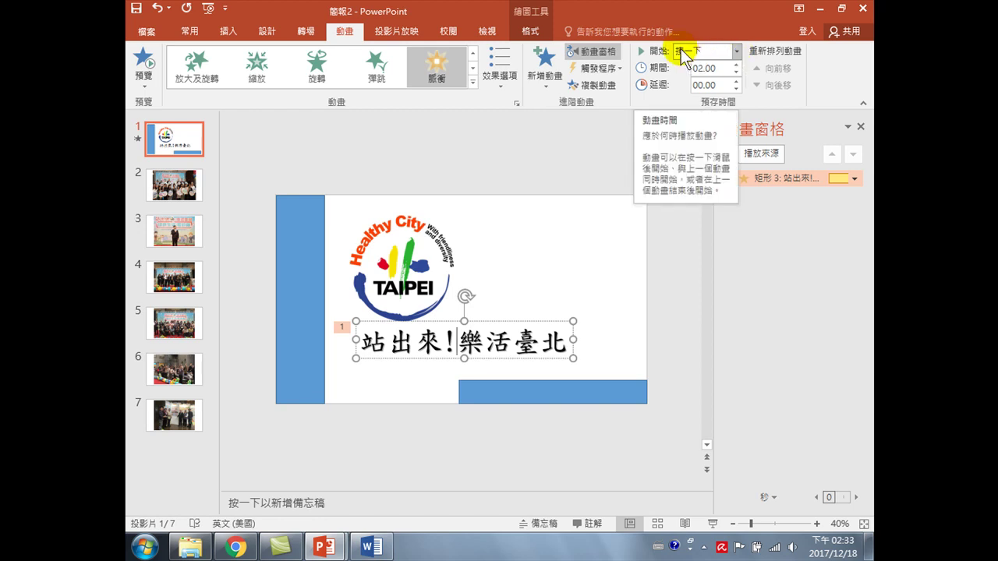
# Set the Pulse to start 與前動畫同時 (With Previous) and play the slide show to confirm autoplay
pyautogui.click(736, 52)
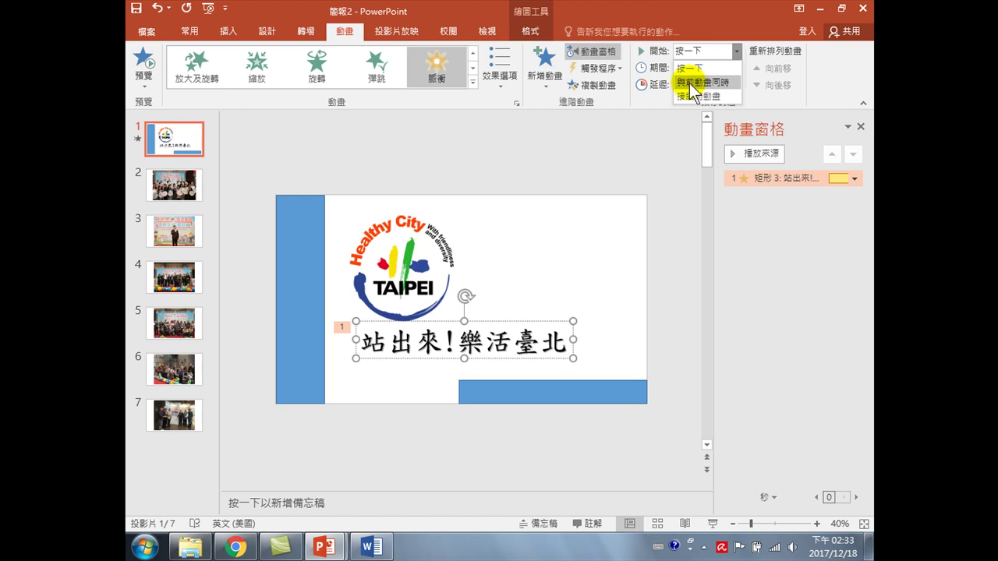
pyautogui.click(690, 83)
pyautogui.click(672, 207)
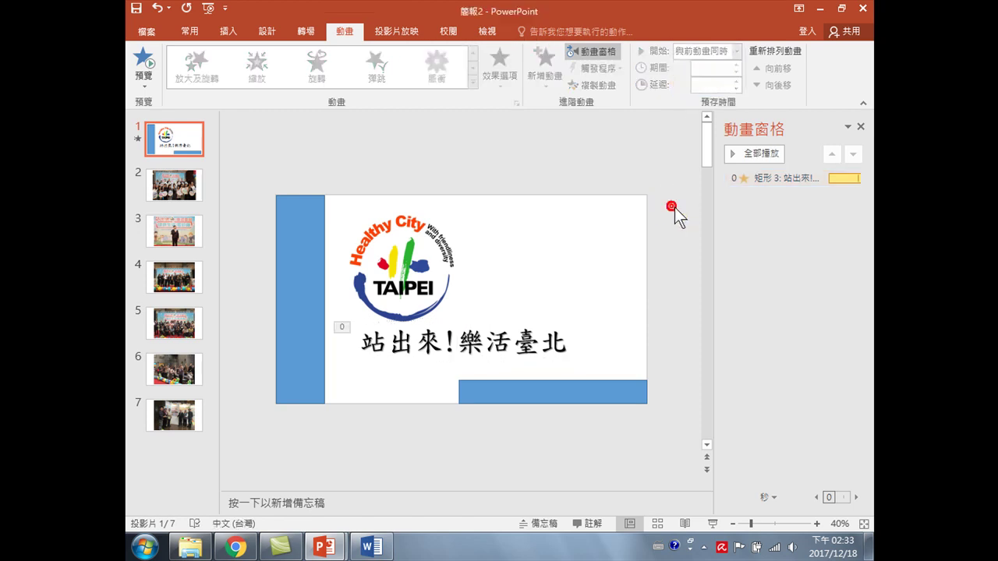
pyautogui.press('F5')
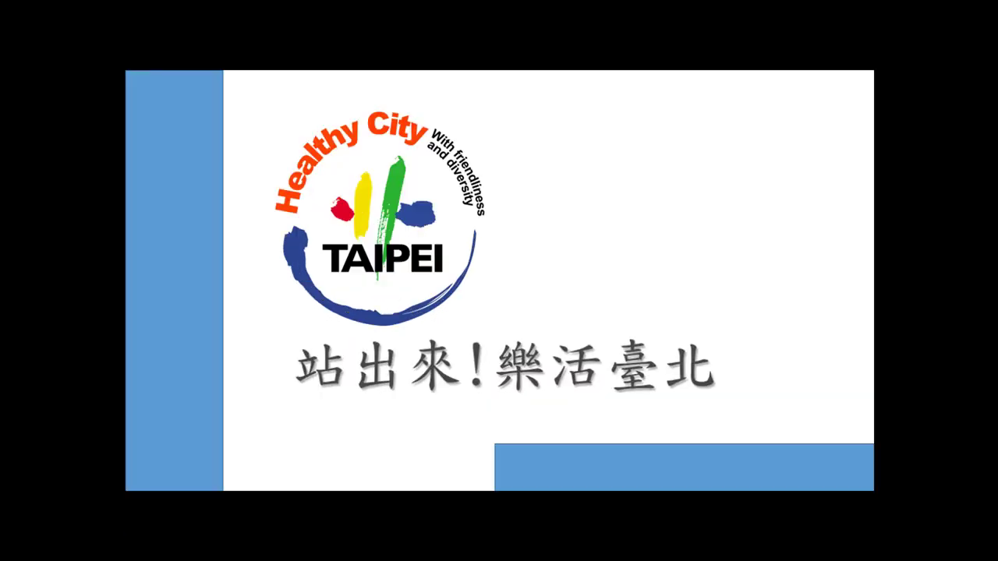